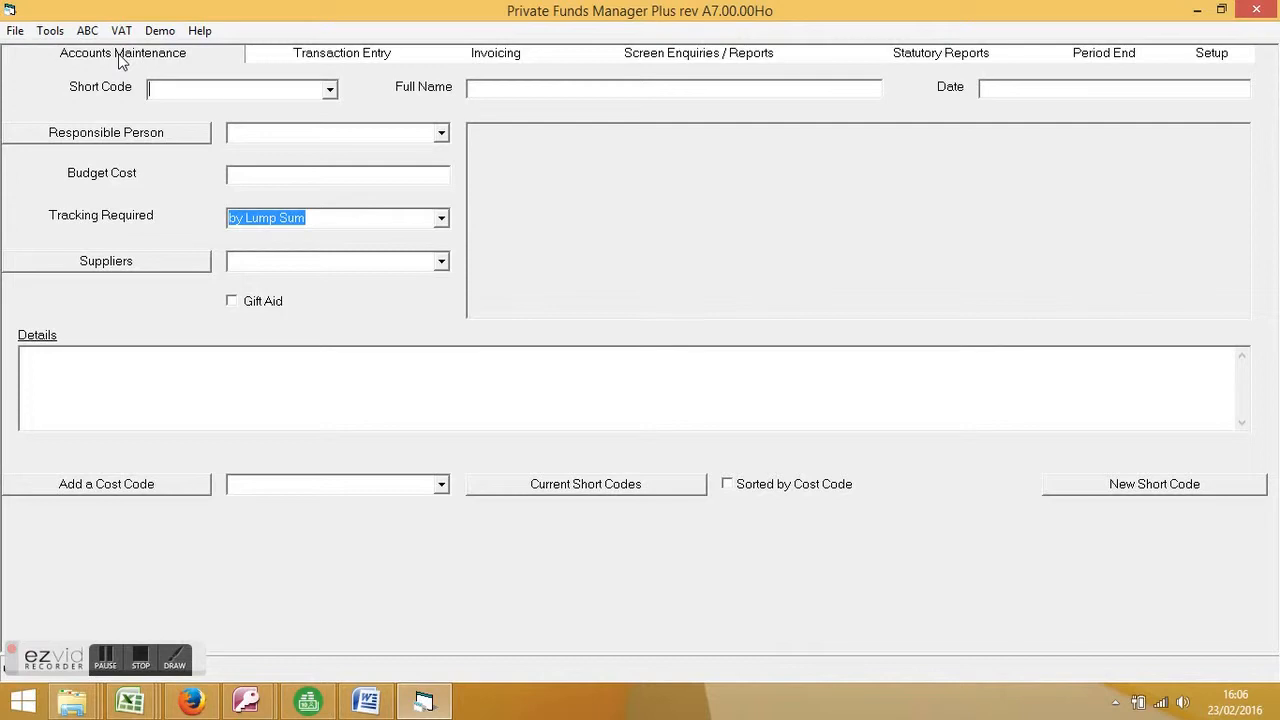
Open the bank statement reconciliation for the SF - School Fund Bank A/c account.
{"action": "left_click", "coordinate": [345, 60]}
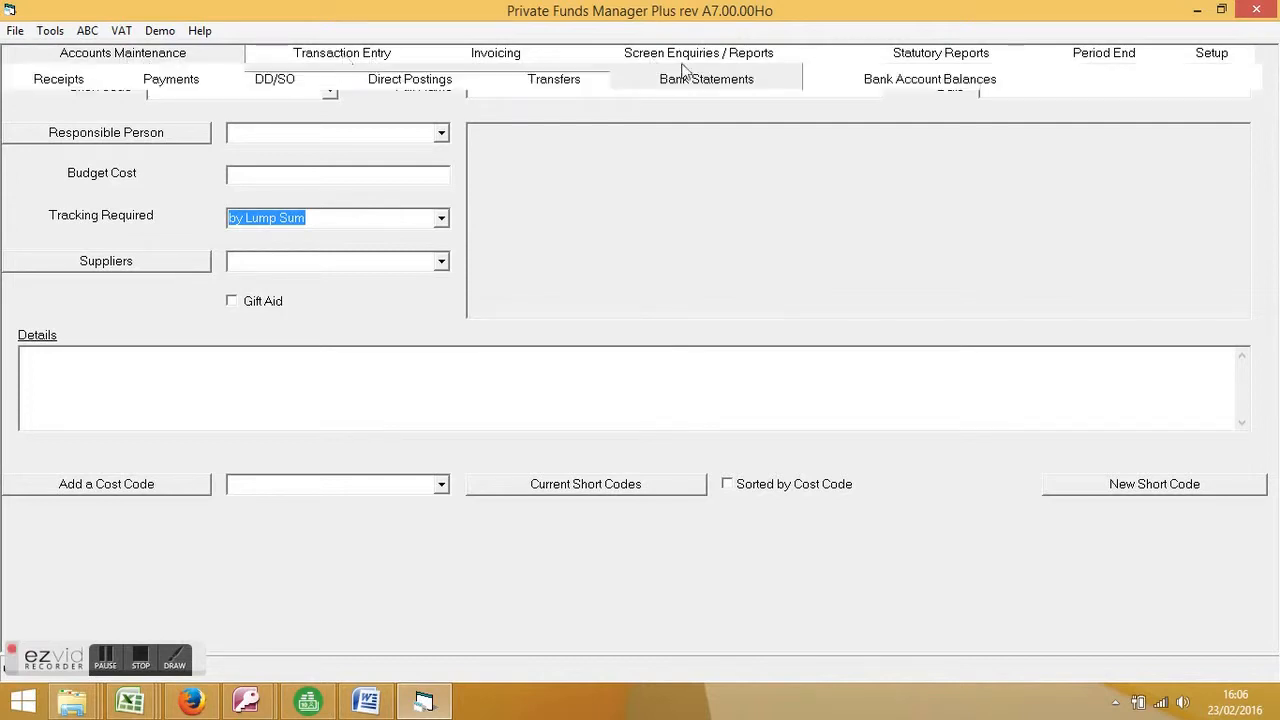
{"action": "left_click", "coordinate": [729, 91]}
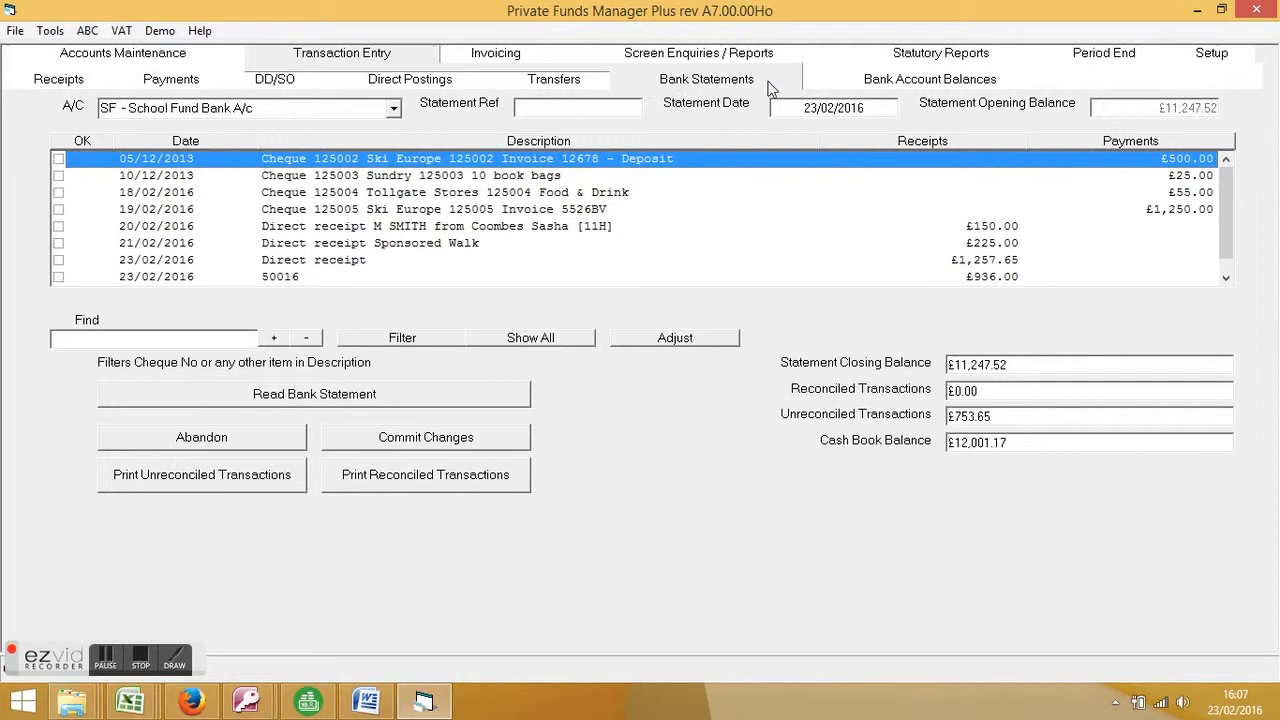
{"action": "left_click", "coordinate": [393, 109]}
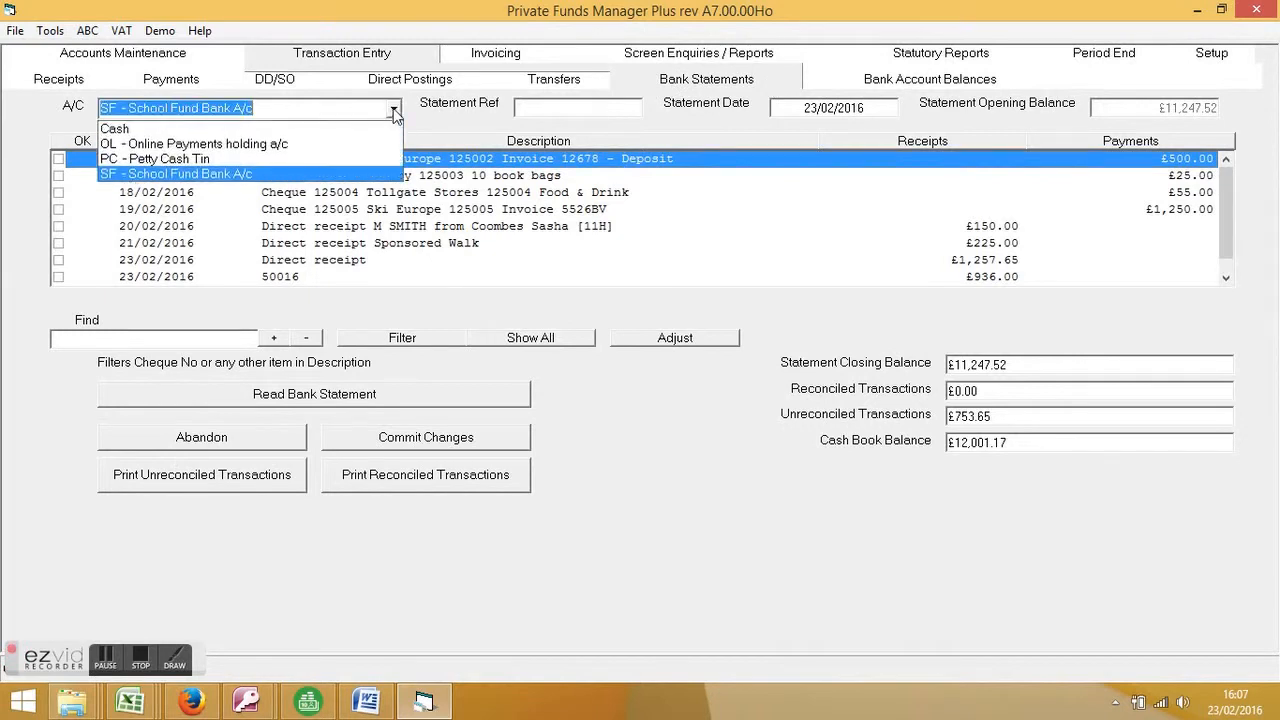
{"action": "left_click", "coordinate": [186, 175]}
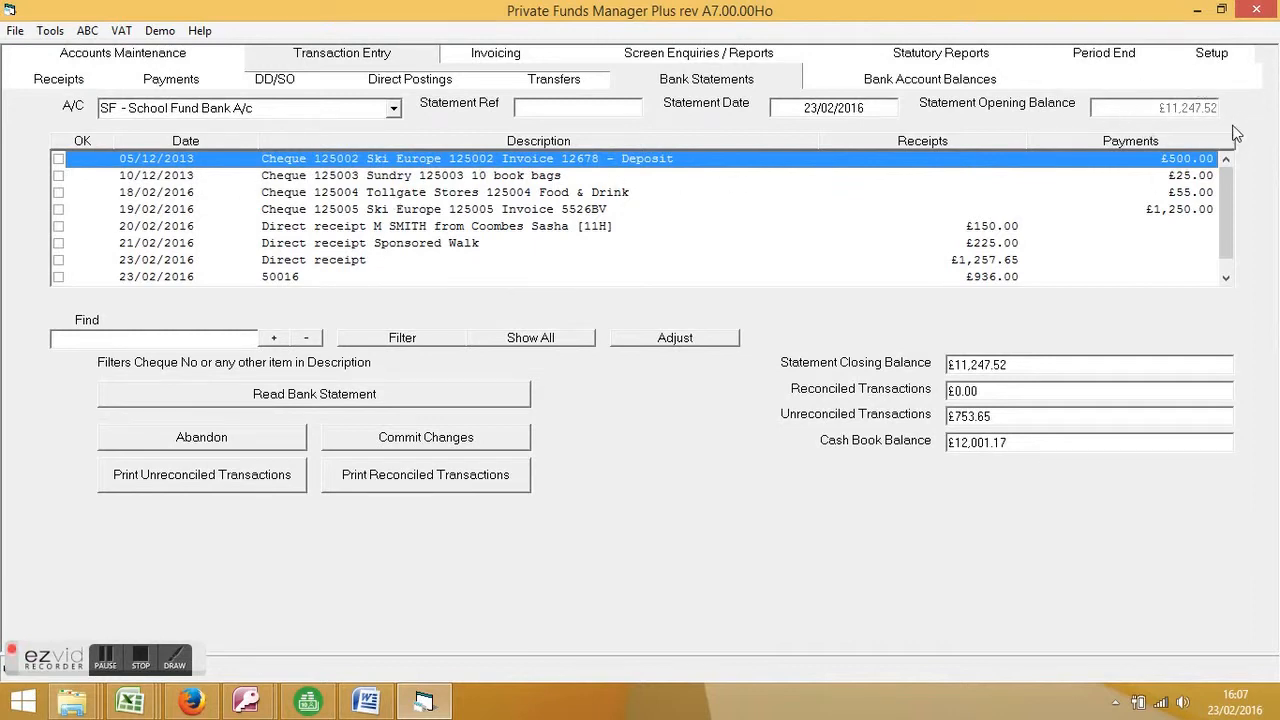
{"action": "left_click_drag", "start_coordinate": [1223, 184], "coordinate": [1219, 174]}
Sort the transactions by description, receipts and payments in turn, ending in date order.
{"action": "left_click", "coordinate": [542, 141]}
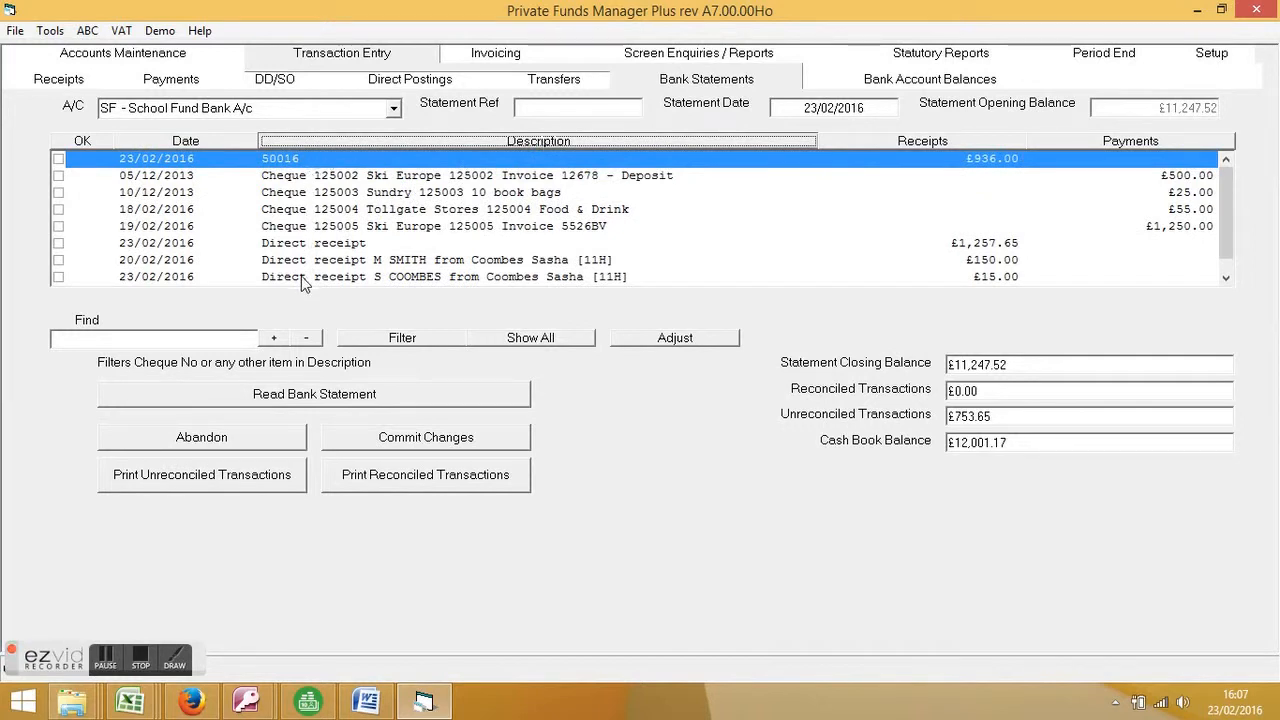
{"action": "left_click", "coordinate": [954, 141]}
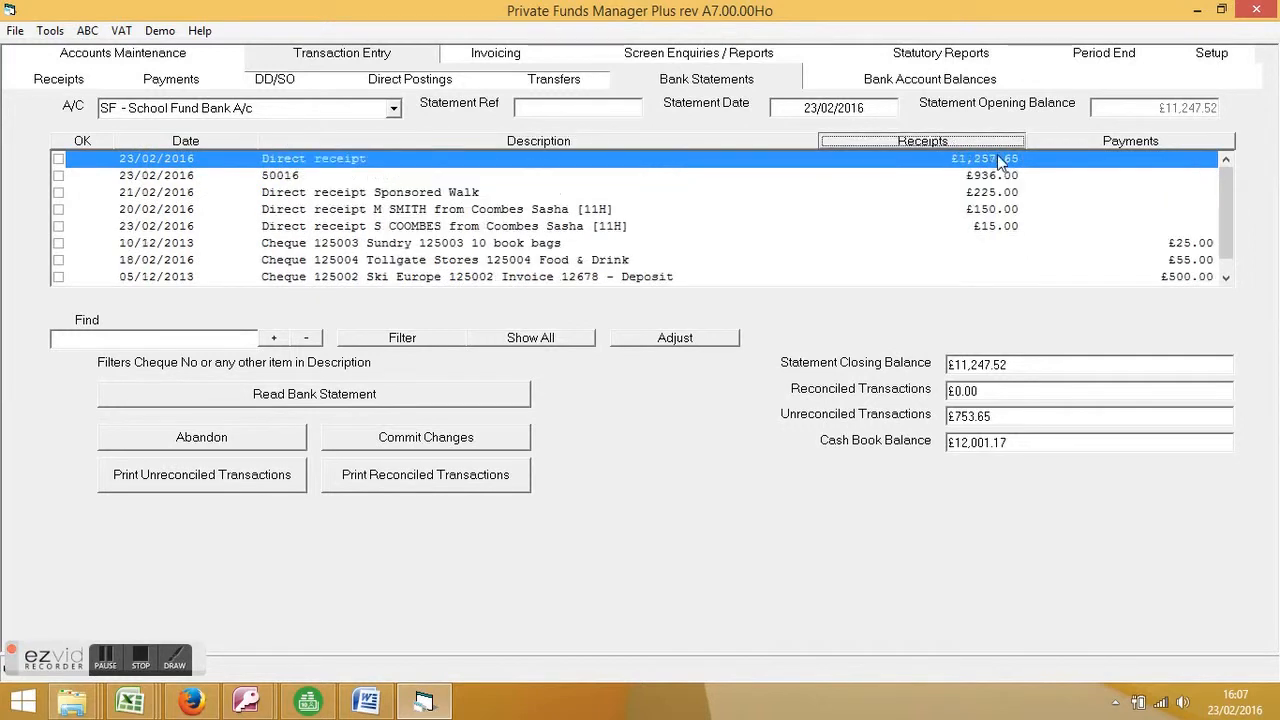
{"action": "left_click", "coordinate": [1013, 226]}
{"action": "left_click", "coordinate": [1146, 141]}
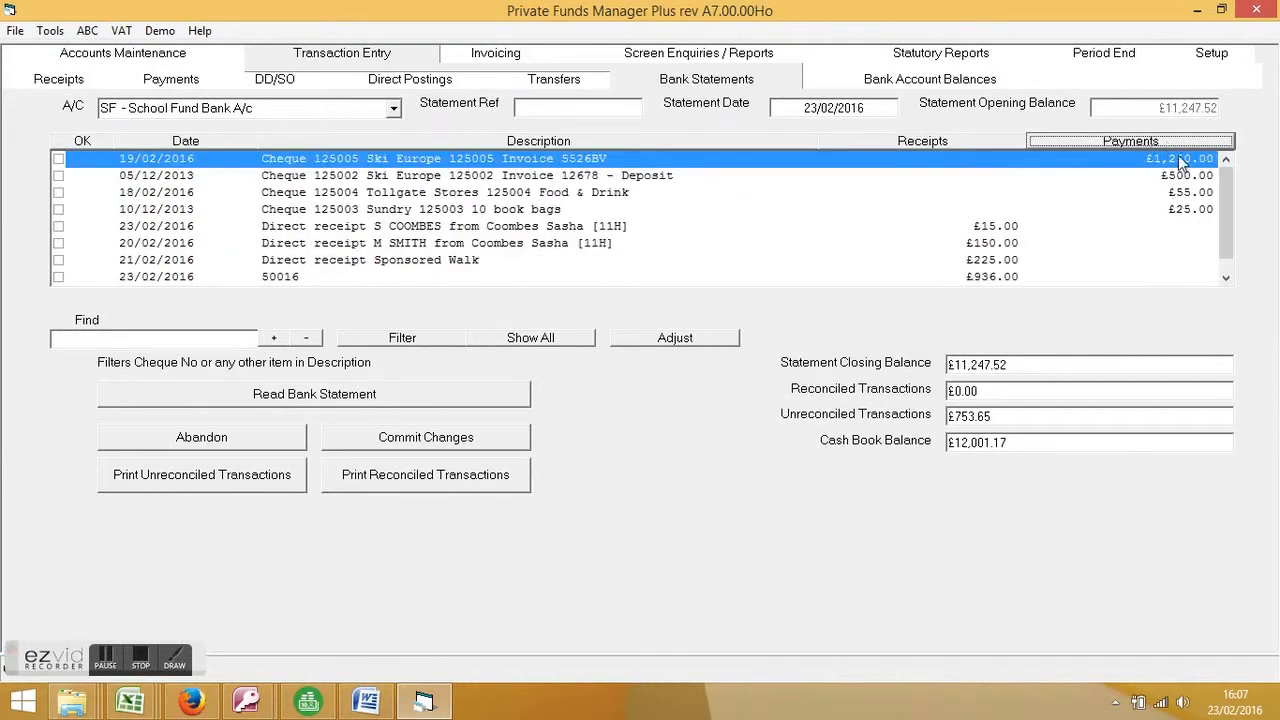
{"action": "left_click", "coordinate": [197, 143]}
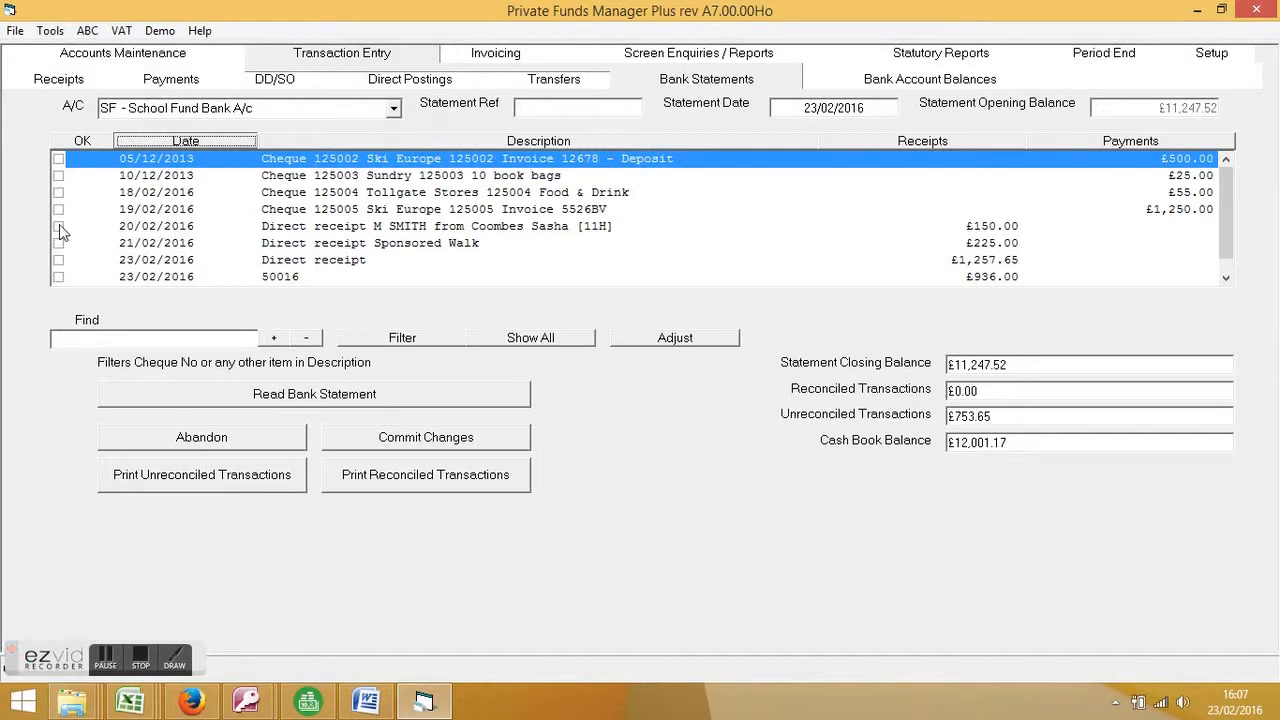
Mark the £936.00 receipt and the £1,250.00 Ski Europe cheque as reconciled.
{"action": "left_click", "coordinate": [58, 279]}
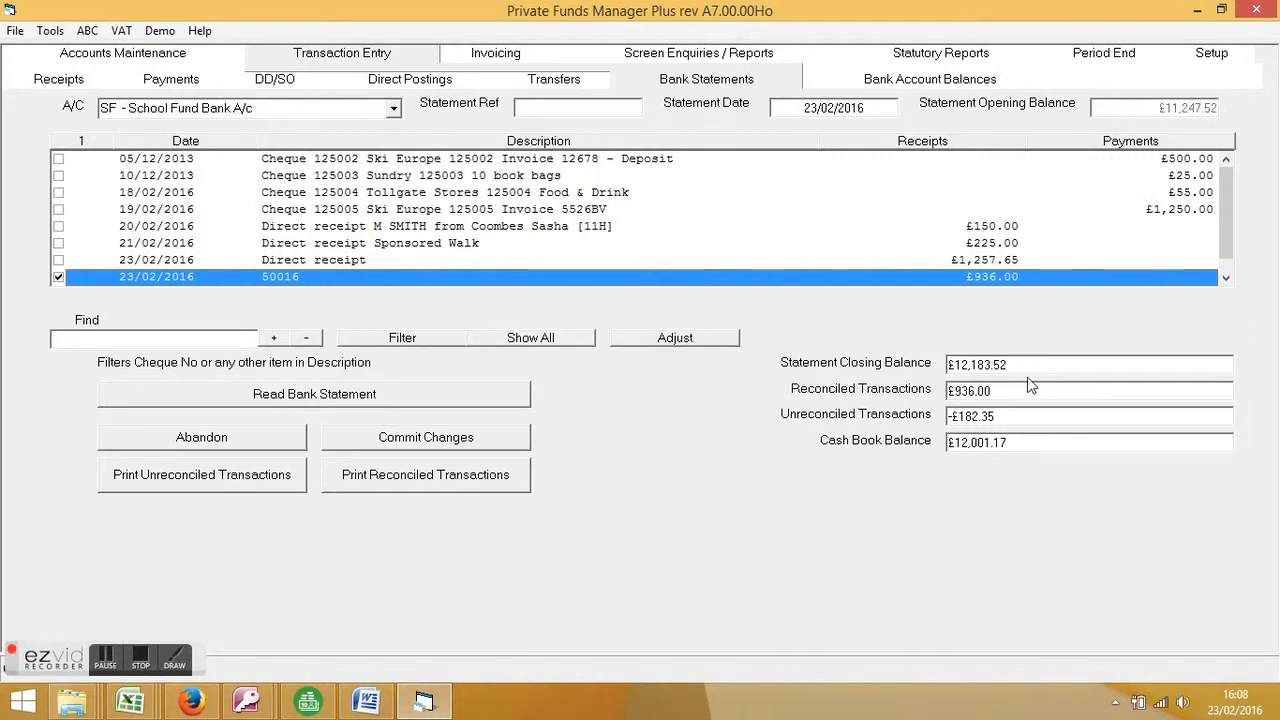
{"action": "left_click", "coordinate": [59, 209]}
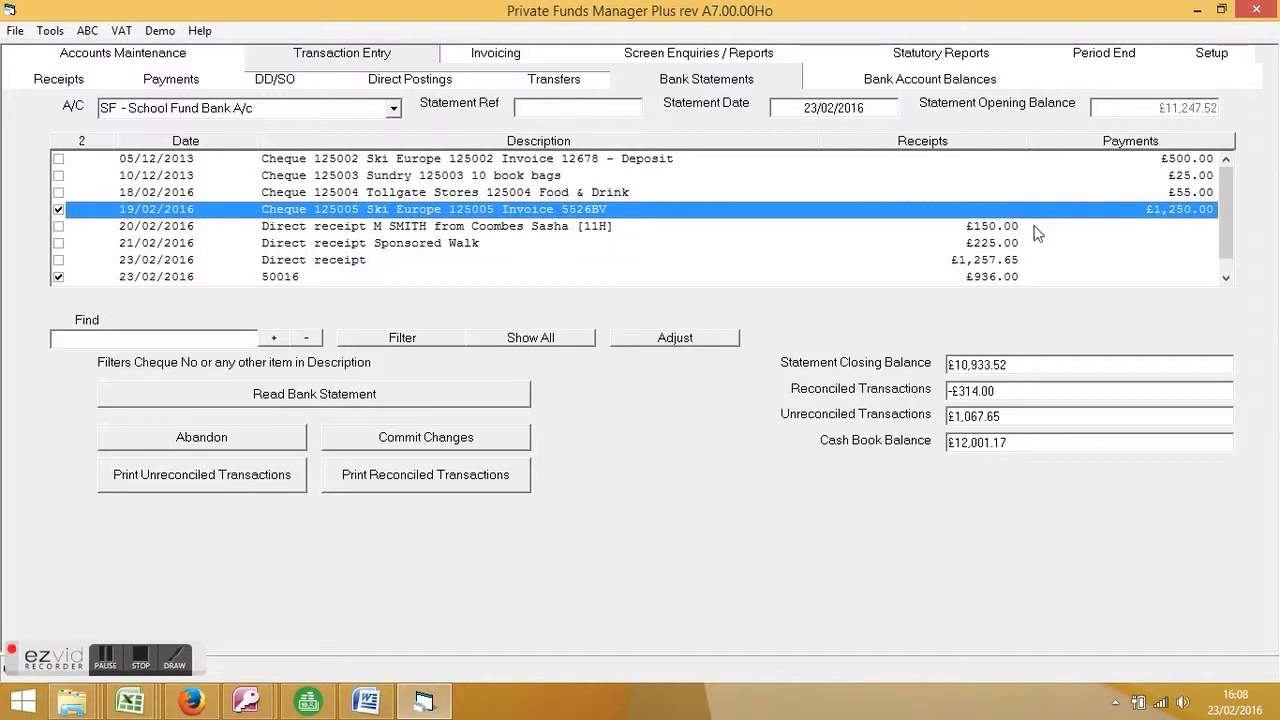
Start a bank reconciliation adjustment for the Tollgate Stores cheque, with short code CHILDNEED and a receipt of £40.00.
{"action": "left_click", "coordinate": [978, 145]}
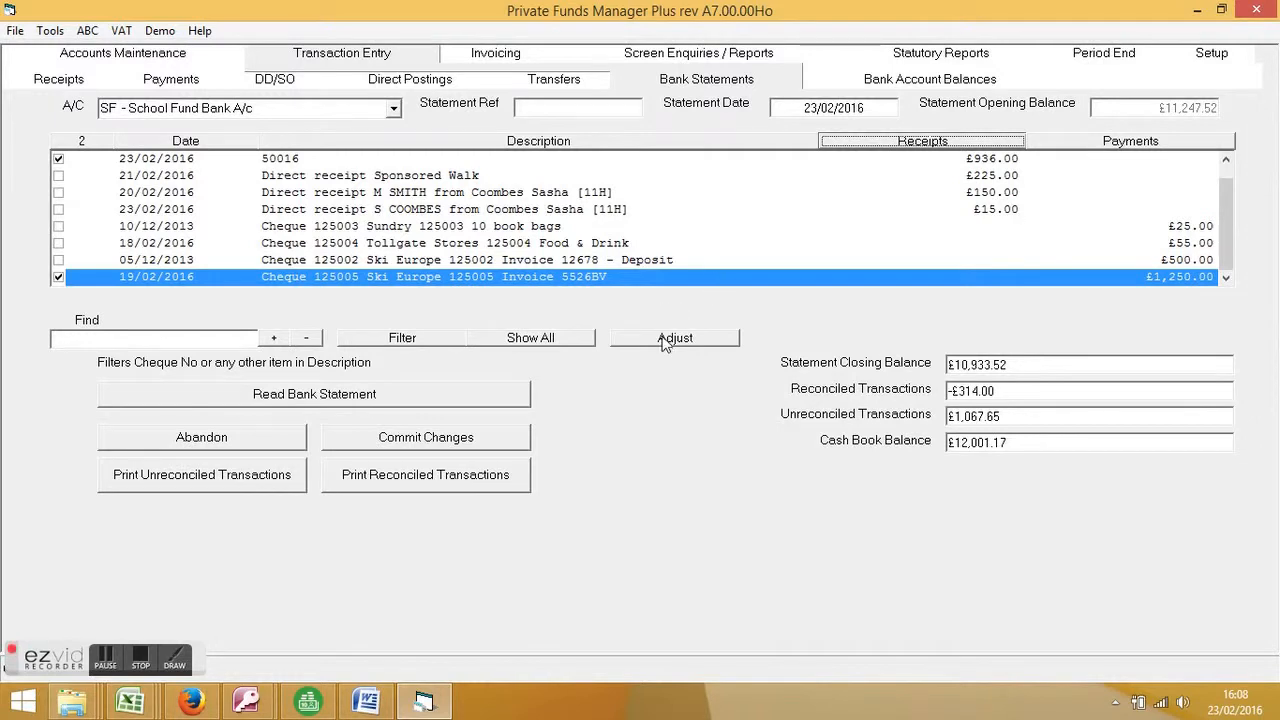
{"action": "left_click", "coordinate": [594, 246]}
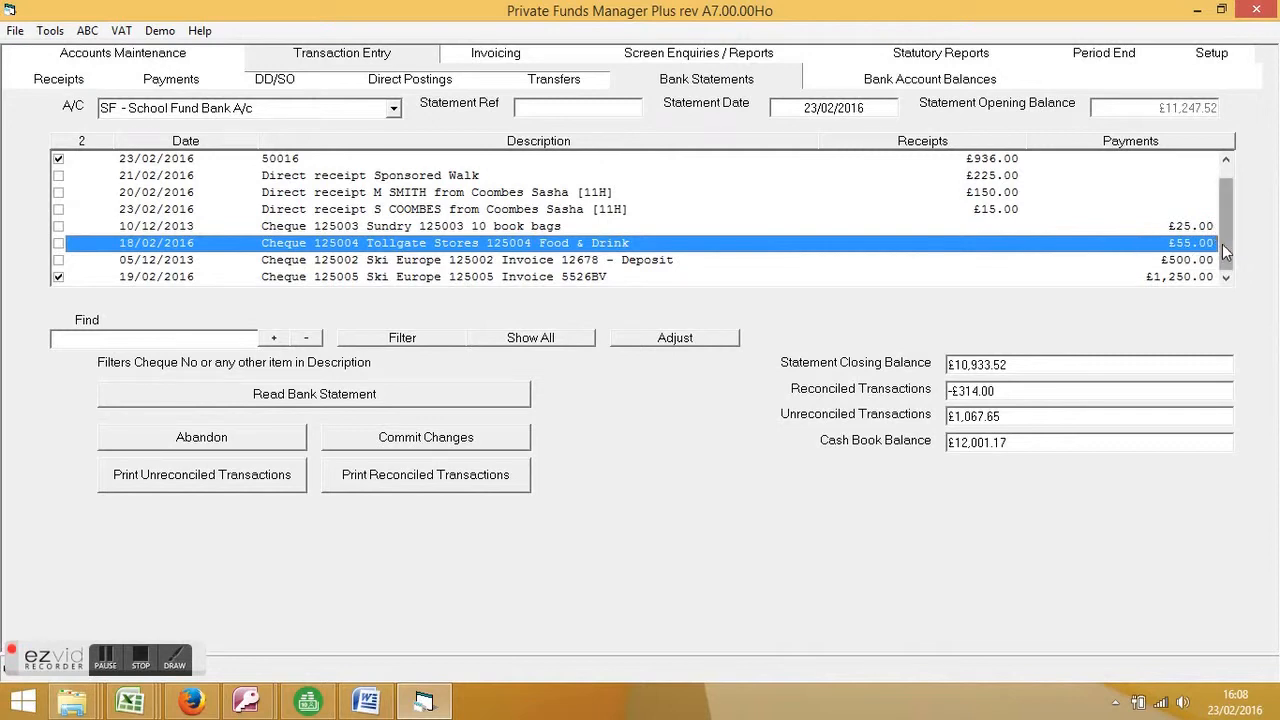
{"action": "left_click", "coordinate": [685, 346]}
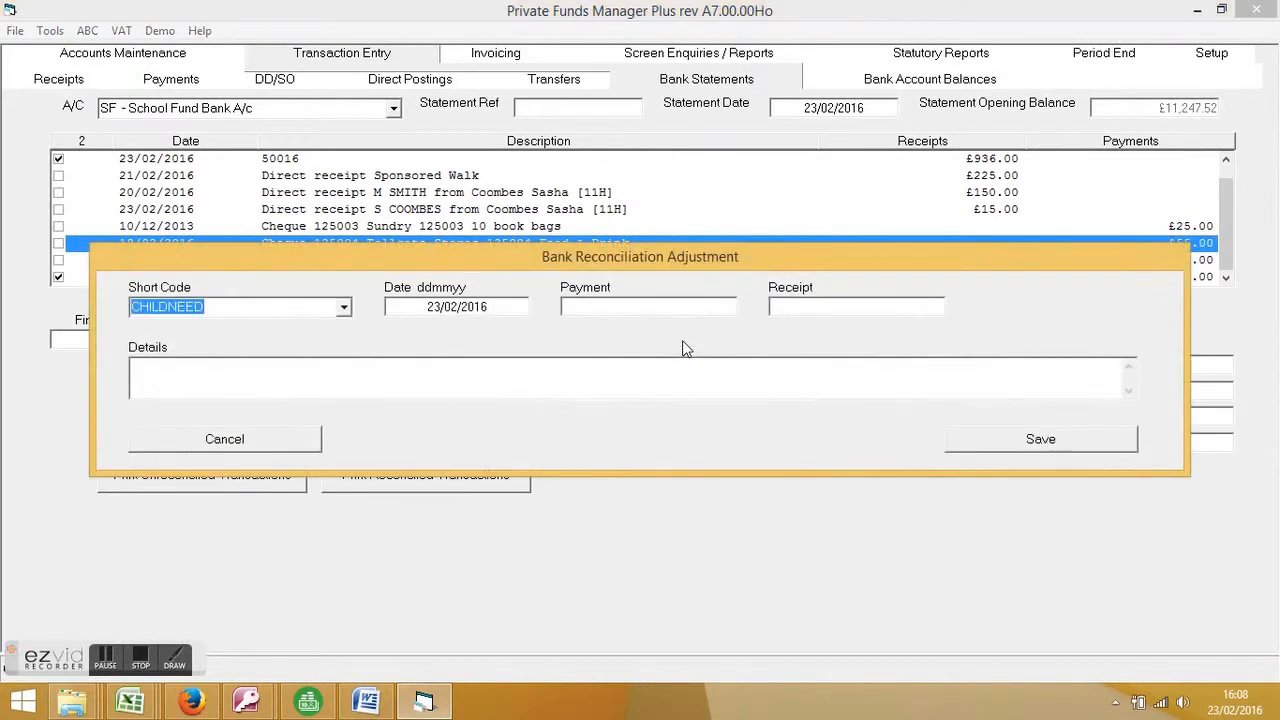
{"action": "left_click", "coordinate": [344, 311]}
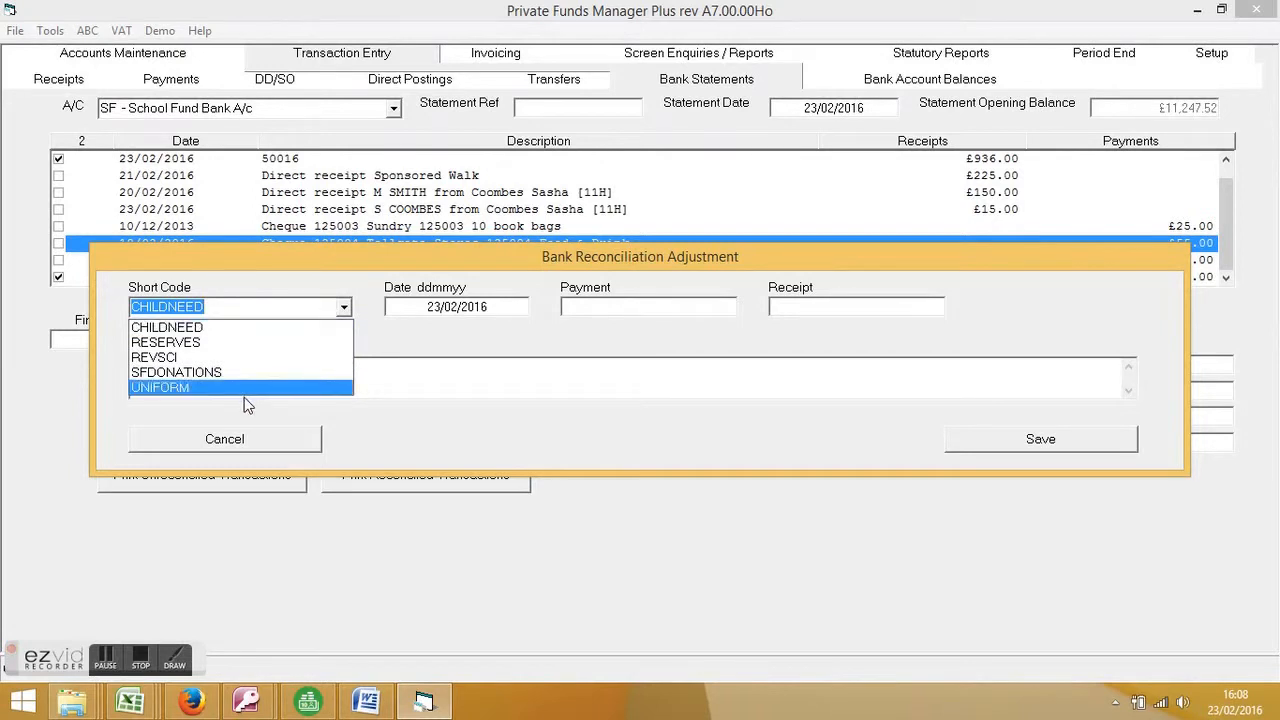
{"action": "left_click", "coordinate": [240, 334]}
{"action": "left_click_drag", "start_coordinate": [490, 256], "coordinate": [488, 305]}
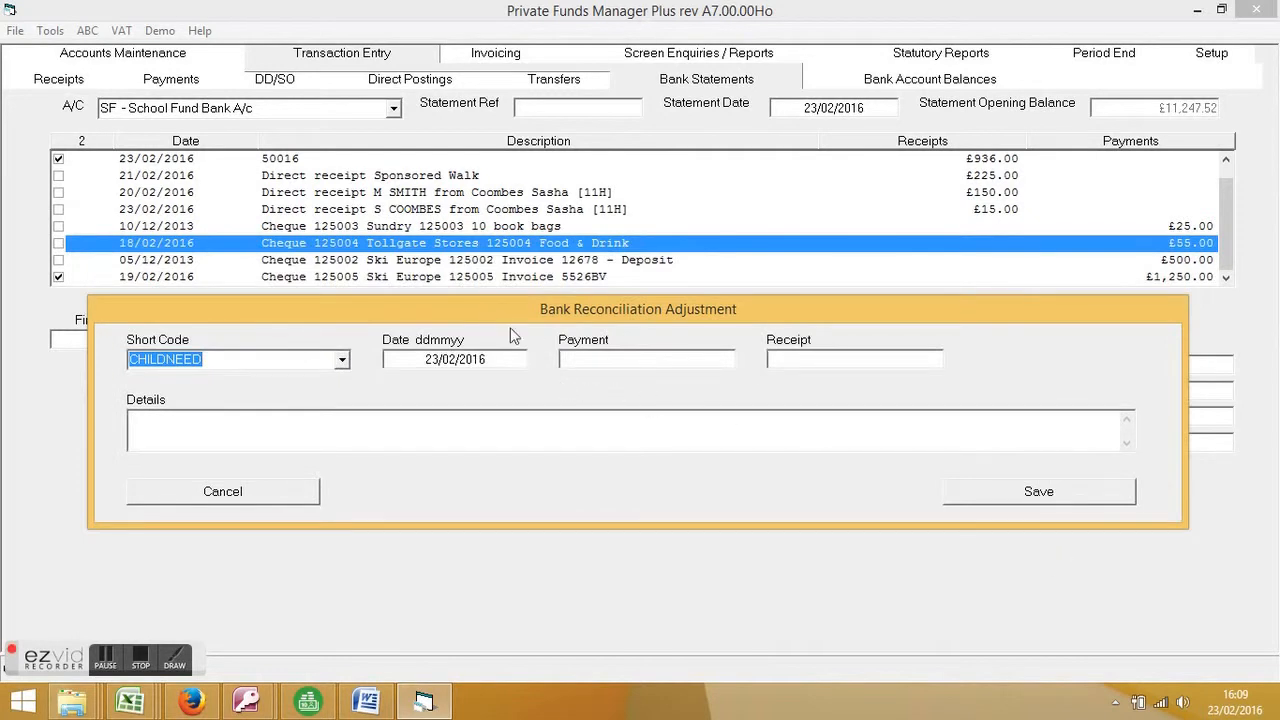
{"action": "left_click", "coordinate": [841, 358]}
{"action": "type", "text": "40"}
Enter the adjustment details as "Cheque entered with incorrect amount - should be £15".
{"action": "left_click", "coordinate": [441, 433]}
{"action": "type", "text": "Cheque"}
{"action": "key", "text": "BackSpace"}
{"action": "key", "text": "BackSpace"}
{"action": "type", "text": "ie"}
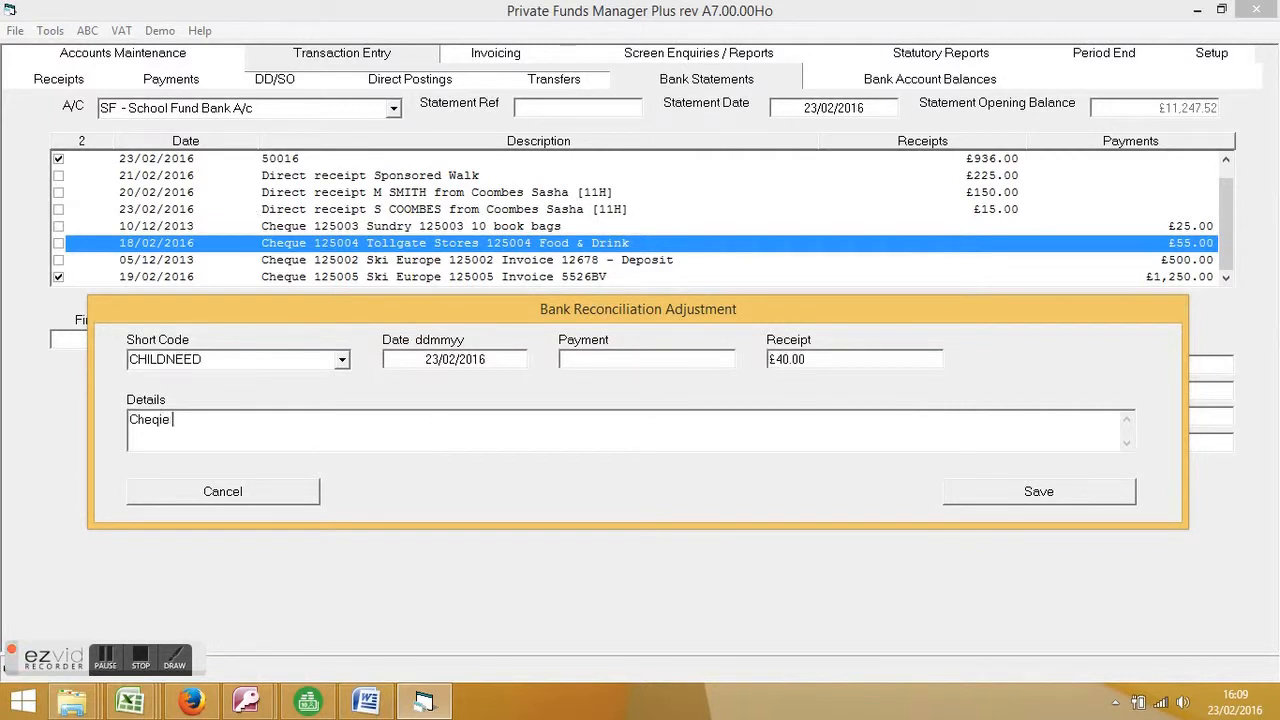
{"action": "type", "text": " entered with incorre"}
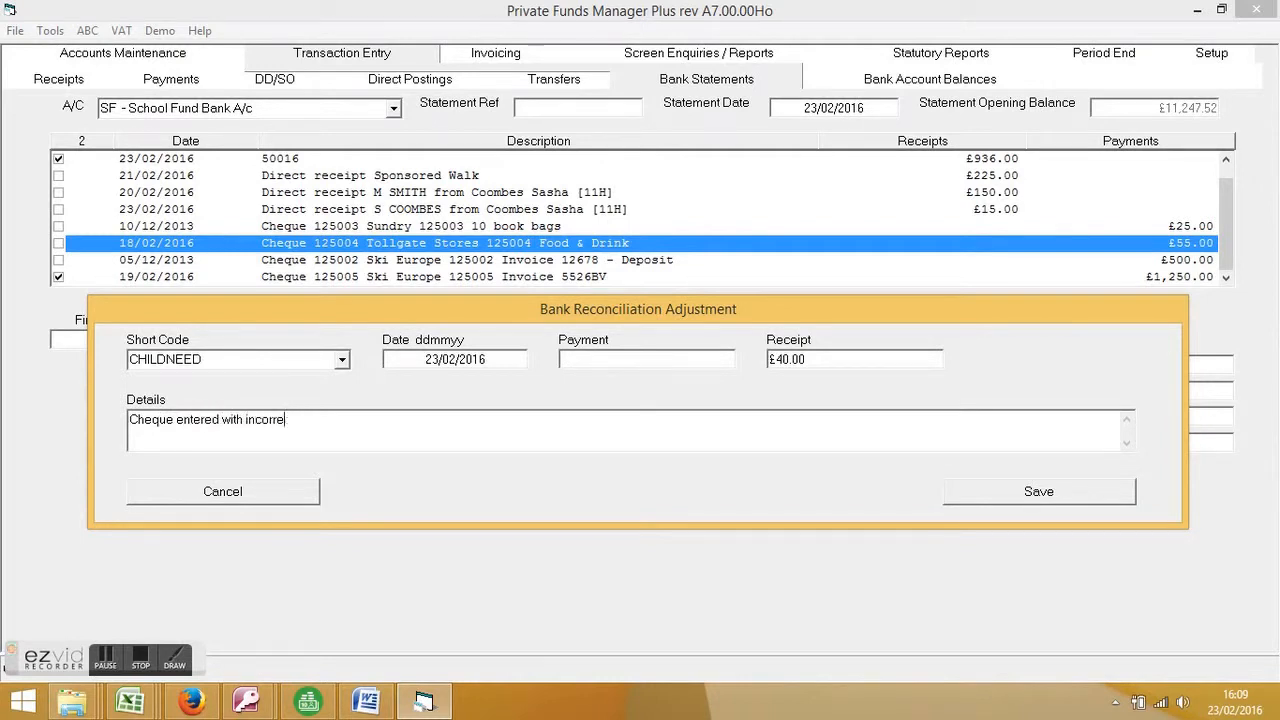
{"action": "type", "text": "dctcv amount - should "}
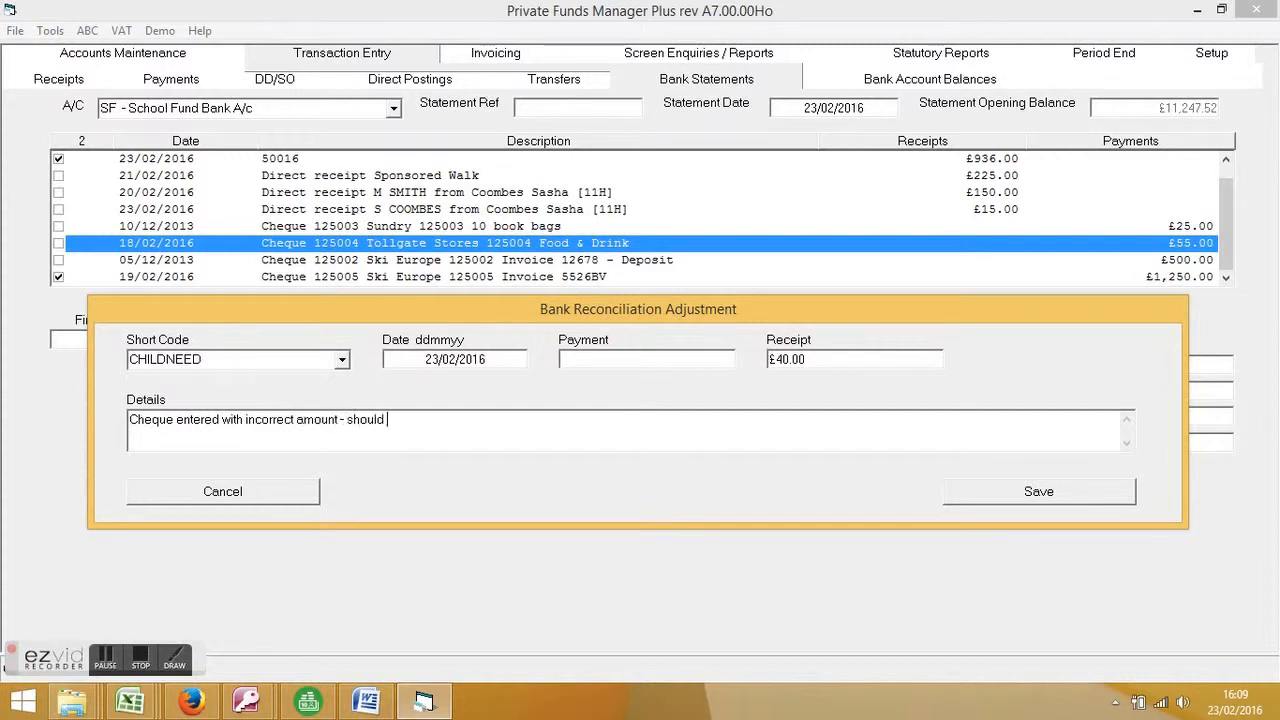
{"action": "type", "text": "be £15"}
Date the adjustment 18/02/2016 and save it.
{"action": "left_click_drag", "start_coordinate": [424, 359], "coordinate": [443, 358]}
{"action": "type", "text": "18"}
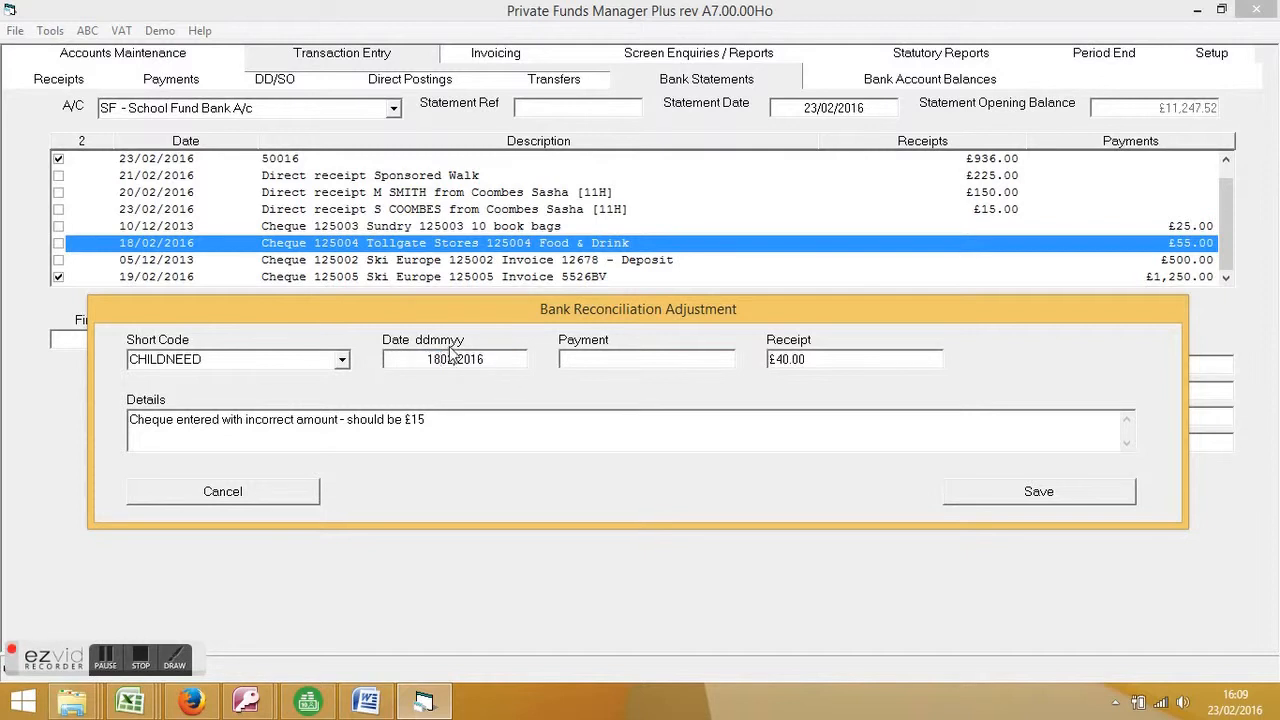
{"action": "left_click", "coordinate": [1044, 499]}
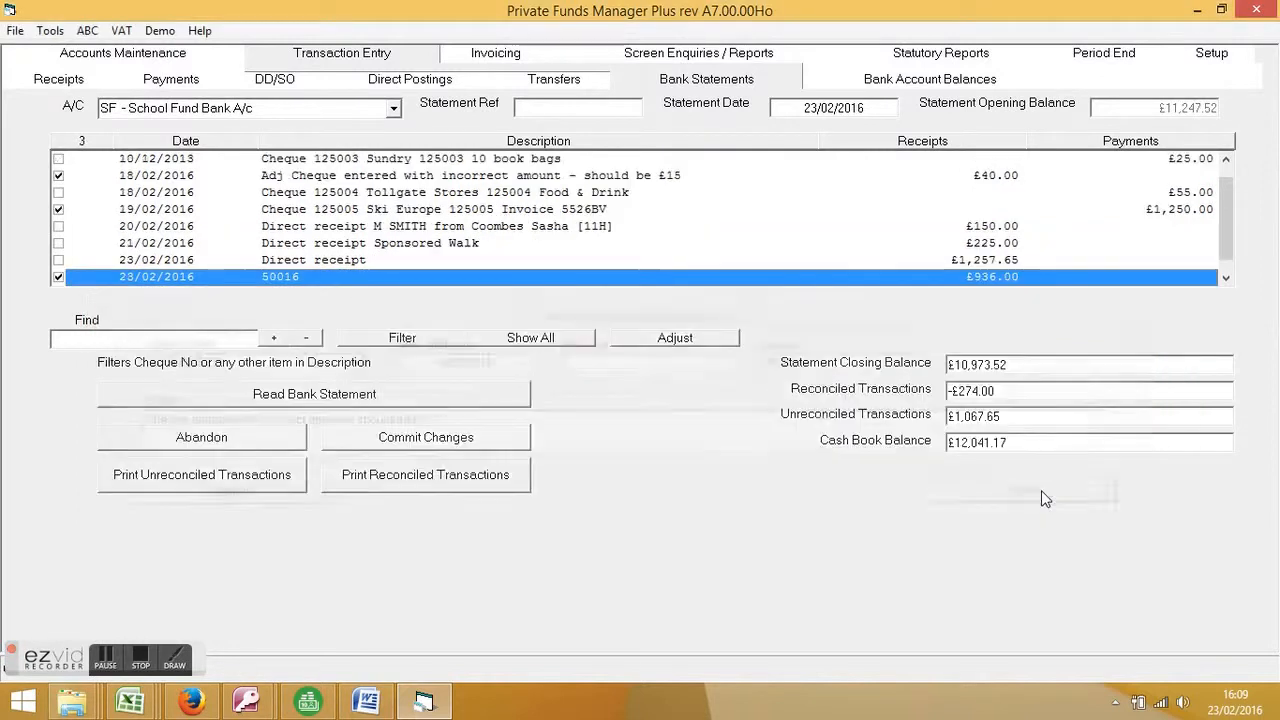
Mark the £55.00 Tollgate Stores cheque as reconciled alongside its adjustment.
{"action": "left_click", "coordinate": [981, 175]}
{"action": "left_click", "coordinate": [490, 193]}
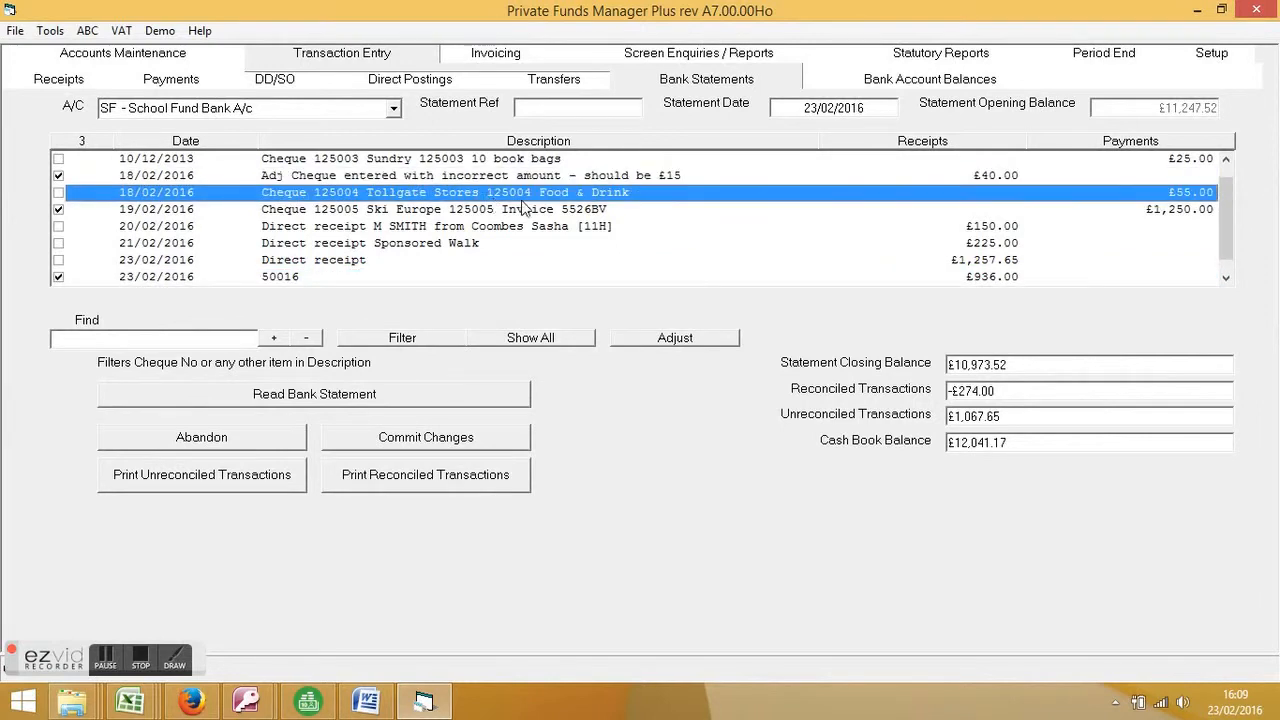
{"action": "left_click", "coordinate": [59, 210]}
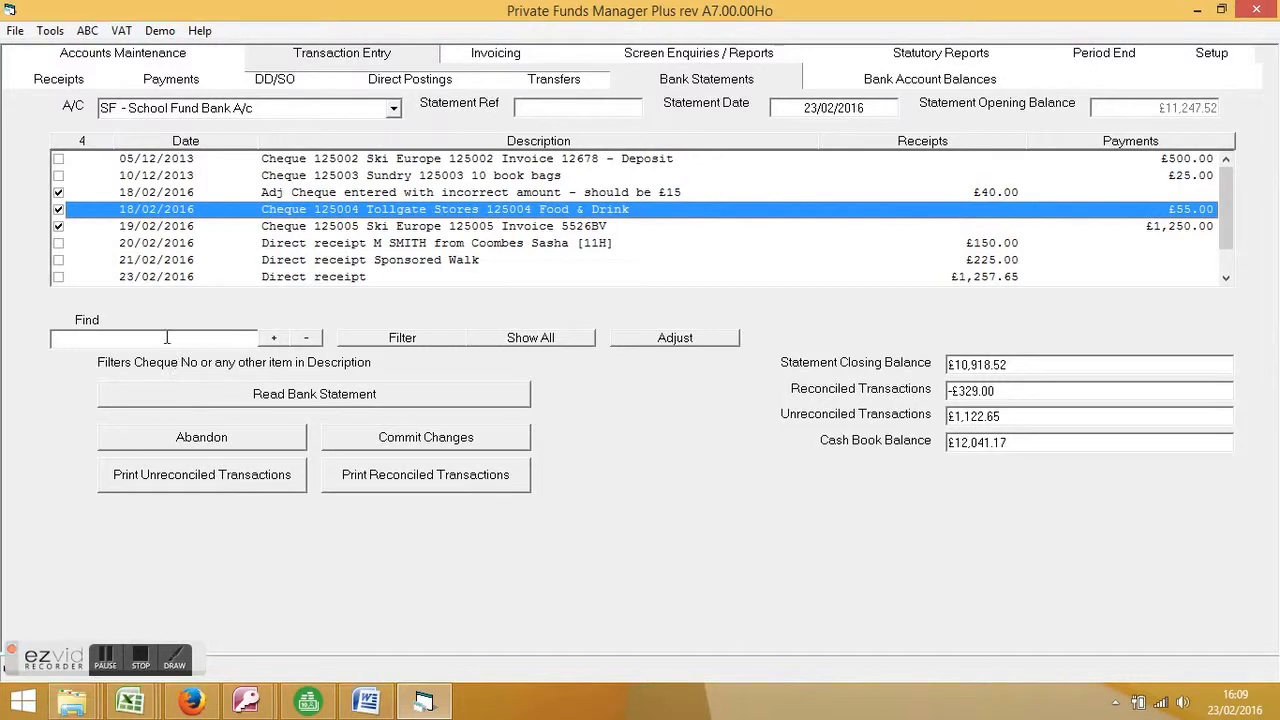
Filter the transactions by the payer's surname, mark the £150.00 direct receipt as reconciled, and show all transactions again.
{"action": "type", "text": "smith"}
{"action": "left_click", "coordinate": [401, 340]}
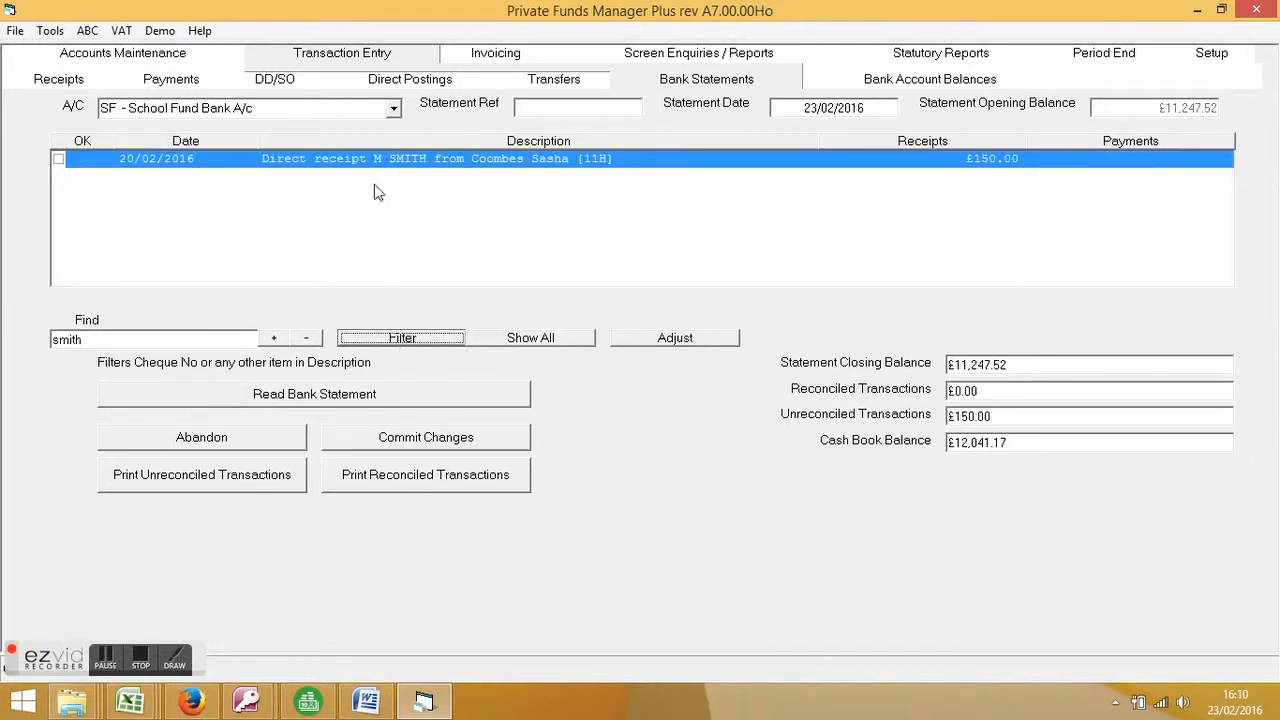
{"action": "left_click", "coordinate": [58, 159]}
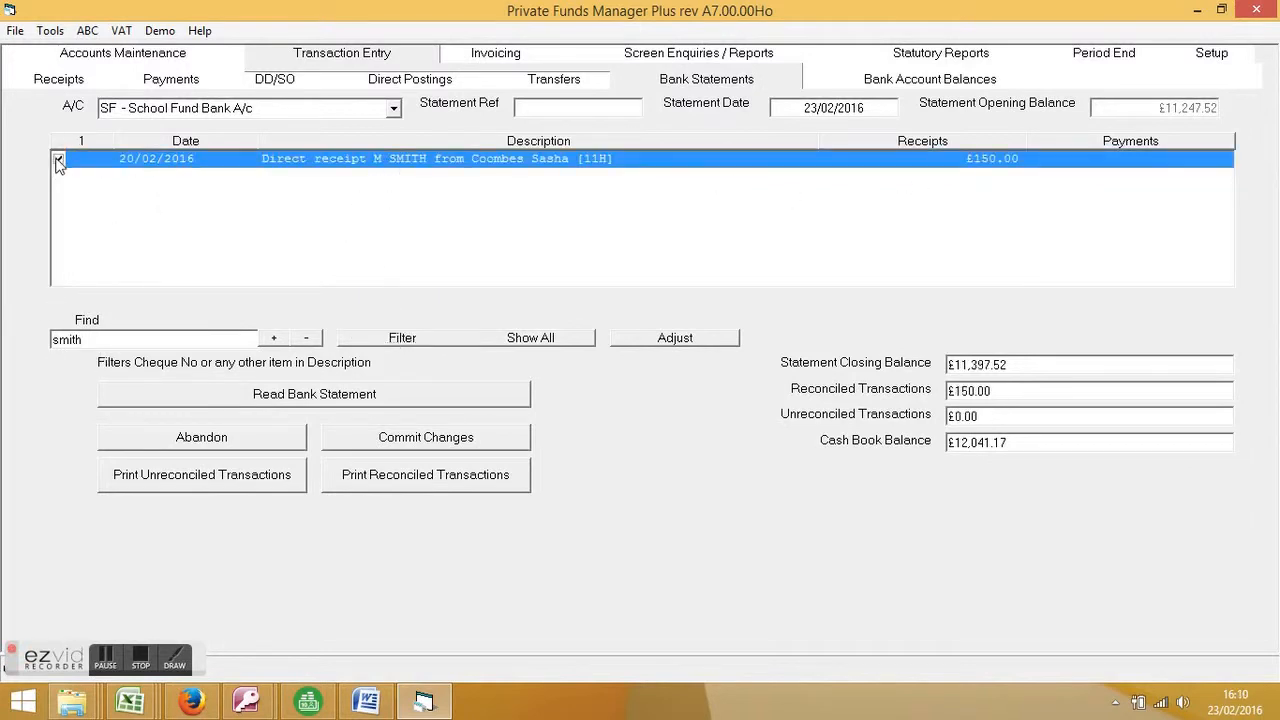
{"action": "left_click", "coordinate": [556, 343]}
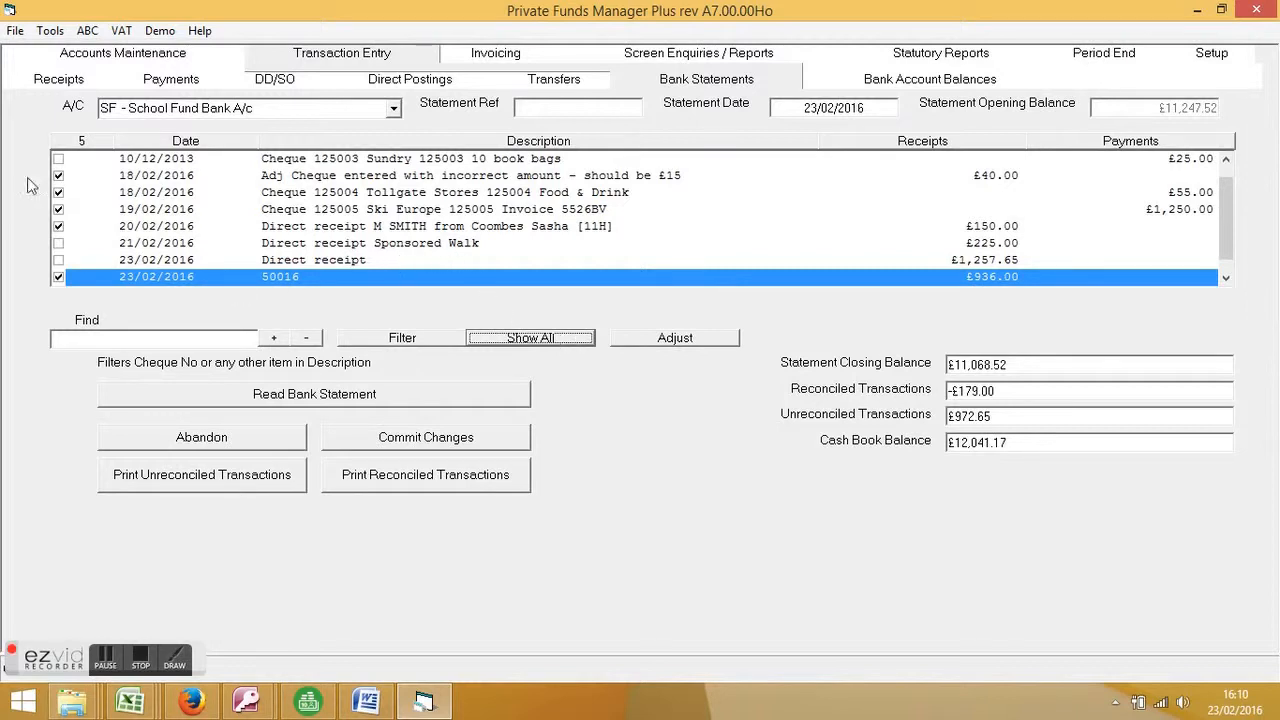
Save a direct receipt posting of £0.85 to RESERVES with the note "Bank interest sheet 75".
{"action": "left_click", "coordinate": [425, 88]}
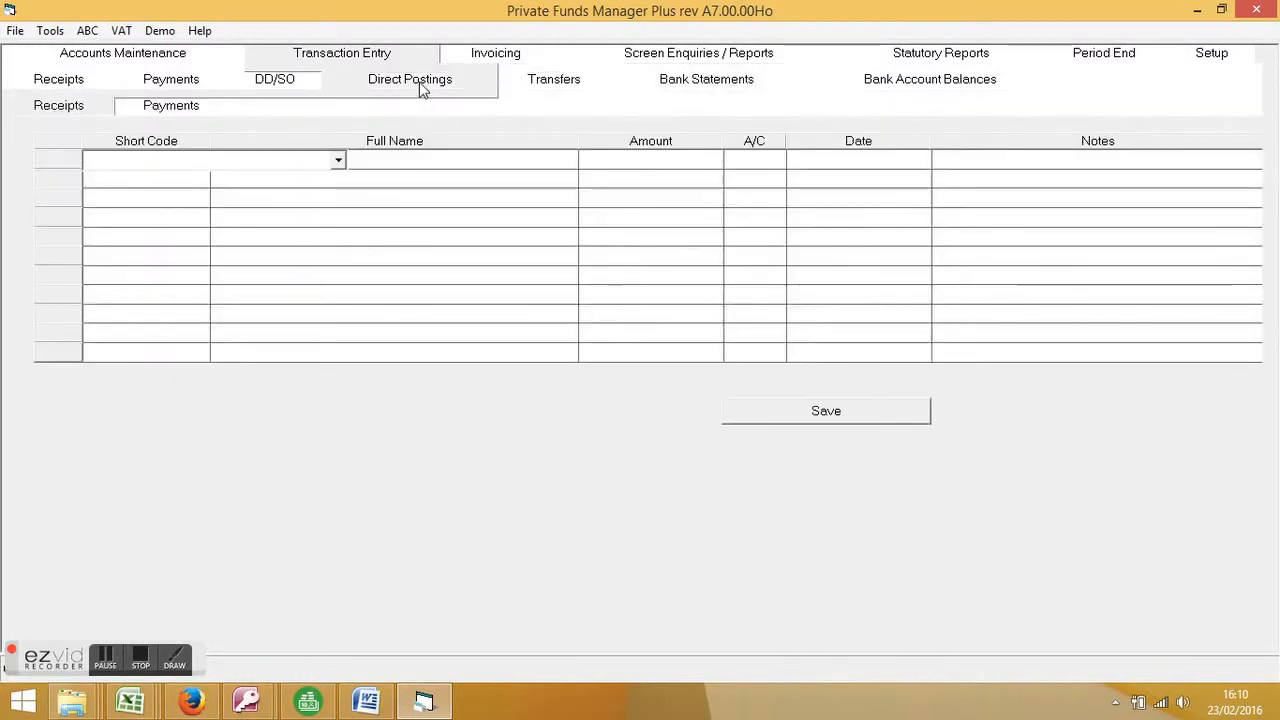
{"action": "type", "text": "RESERVES"}
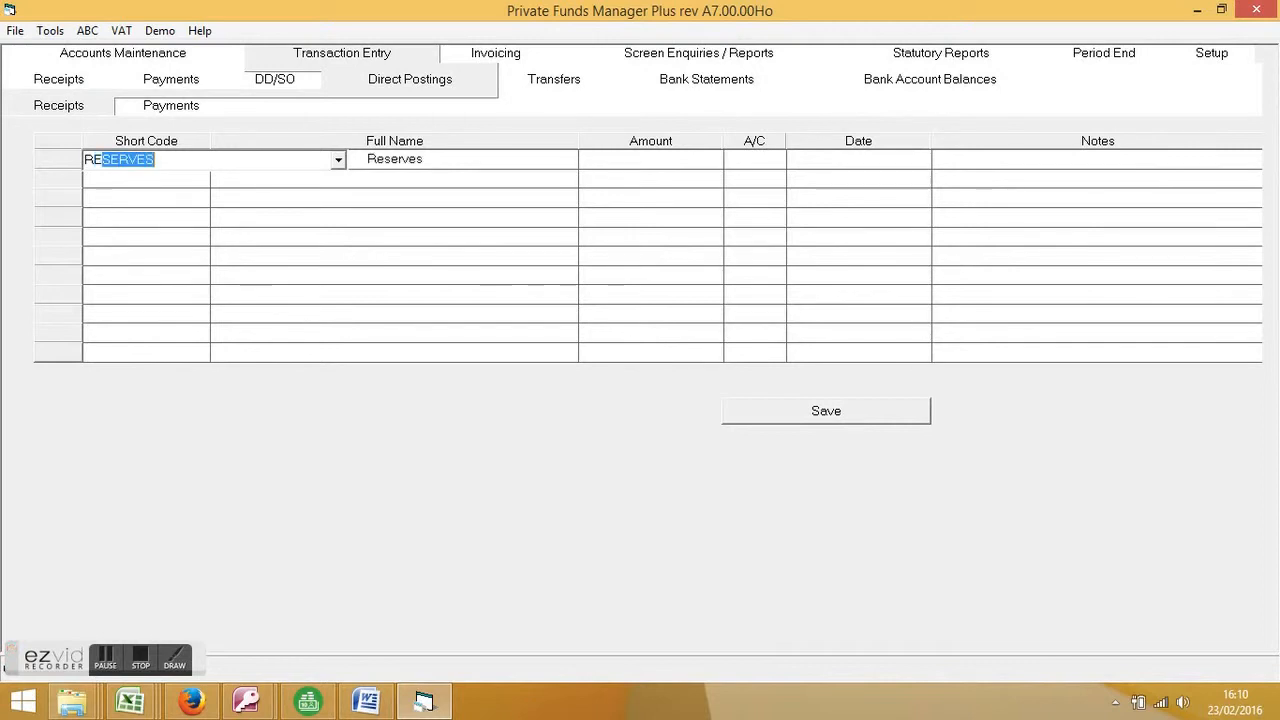
{"action": "key", "text": "Tab"}
{"action": "type", "text": "0.85"}
{"action": "key", "text": "Tab"}
{"action": "key", "text": "Tab"}
{"action": "key", "text": "Tab"}
{"action": "type", "text": "Bank interes"}
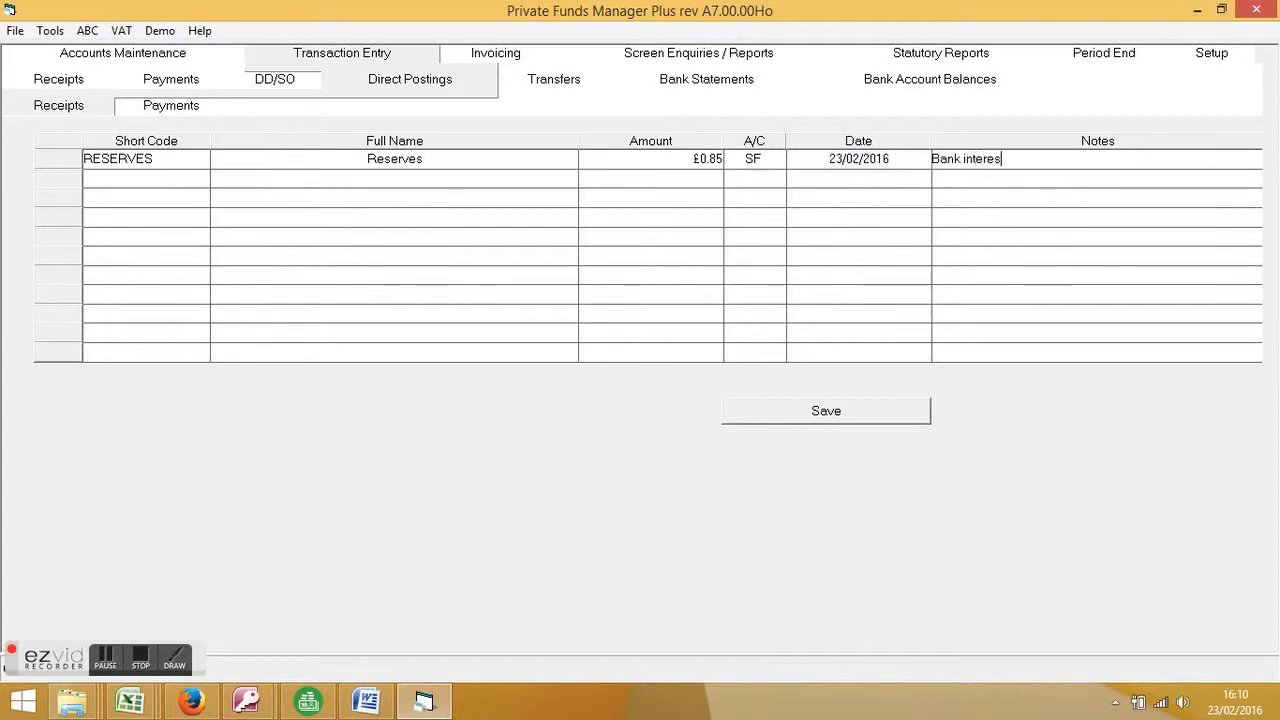
{"action": "type", "text": "t sheet 75"}
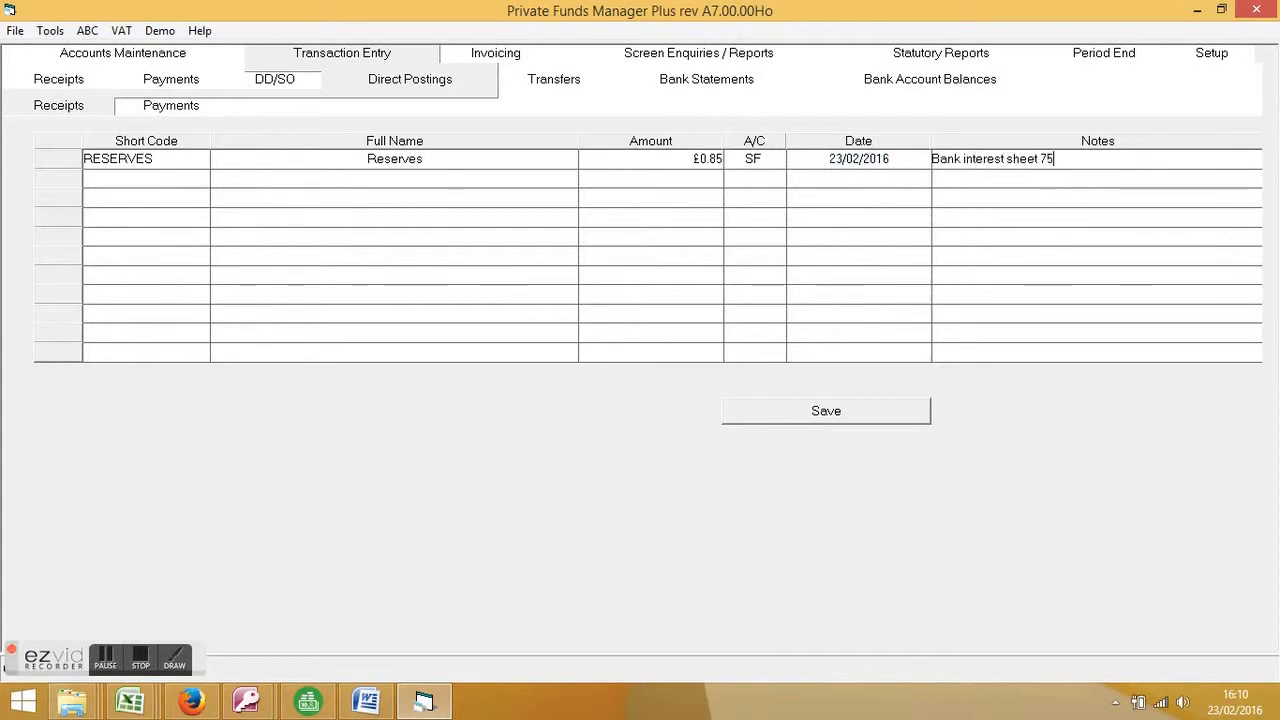
{"action": "left_click", "coordinate": [855, 410]}
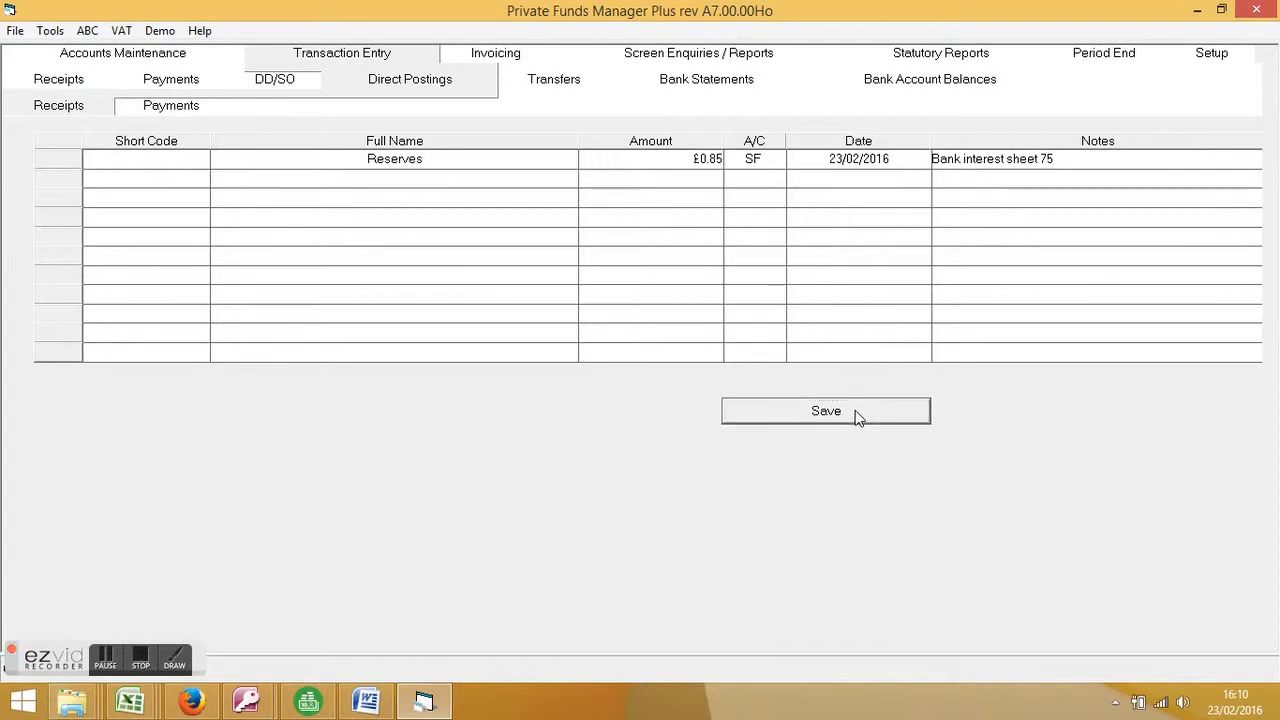
Return to the bank statement and mark the £0.85 bank interest receipt as reconciled.
{"action": "left_click", "coordinate": [716, 86]}
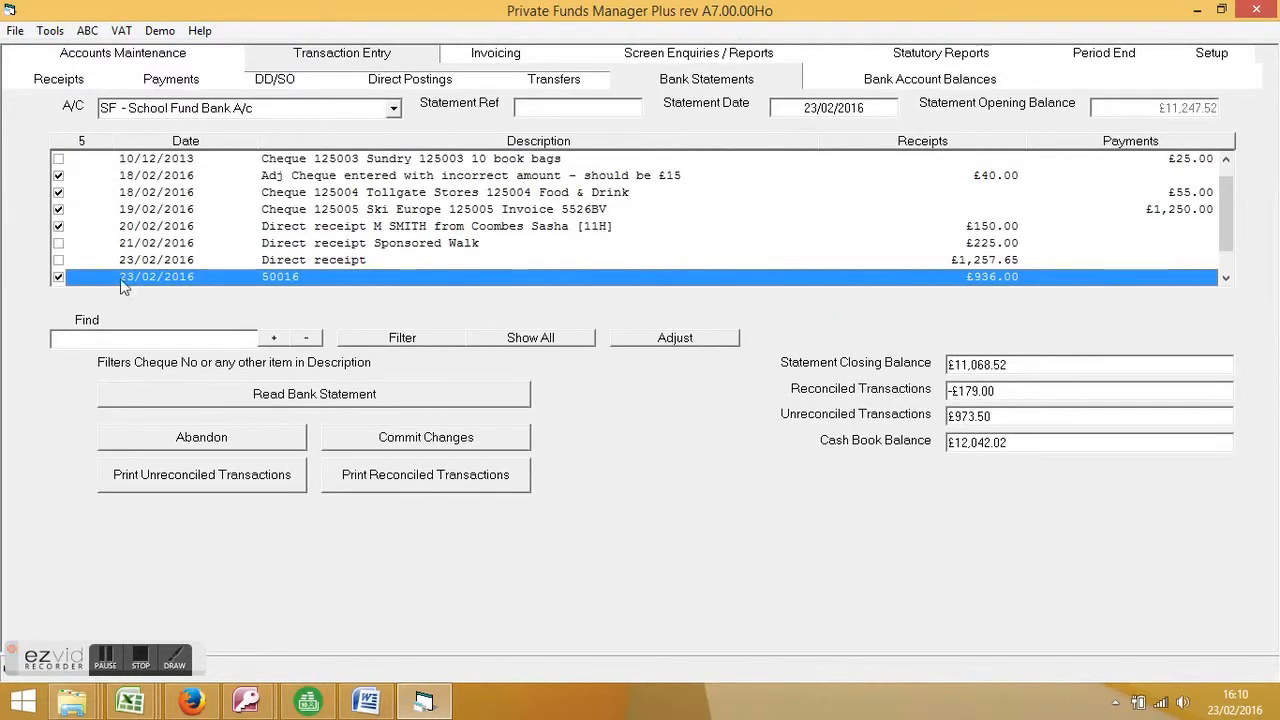
{"action": "left_click_drag", "start_coordinate": [1235, 198], "coordinate": [1236, 240]}
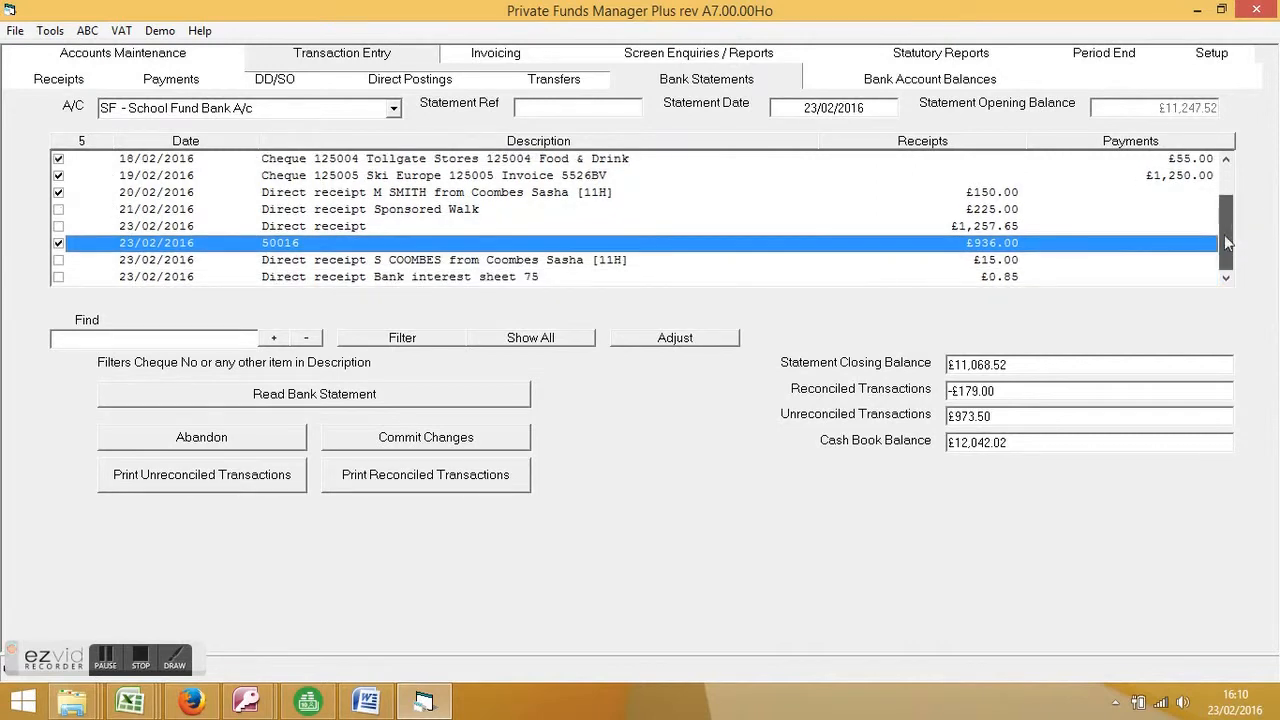
{"action": "left_click", "coordinate": [58, 278]}
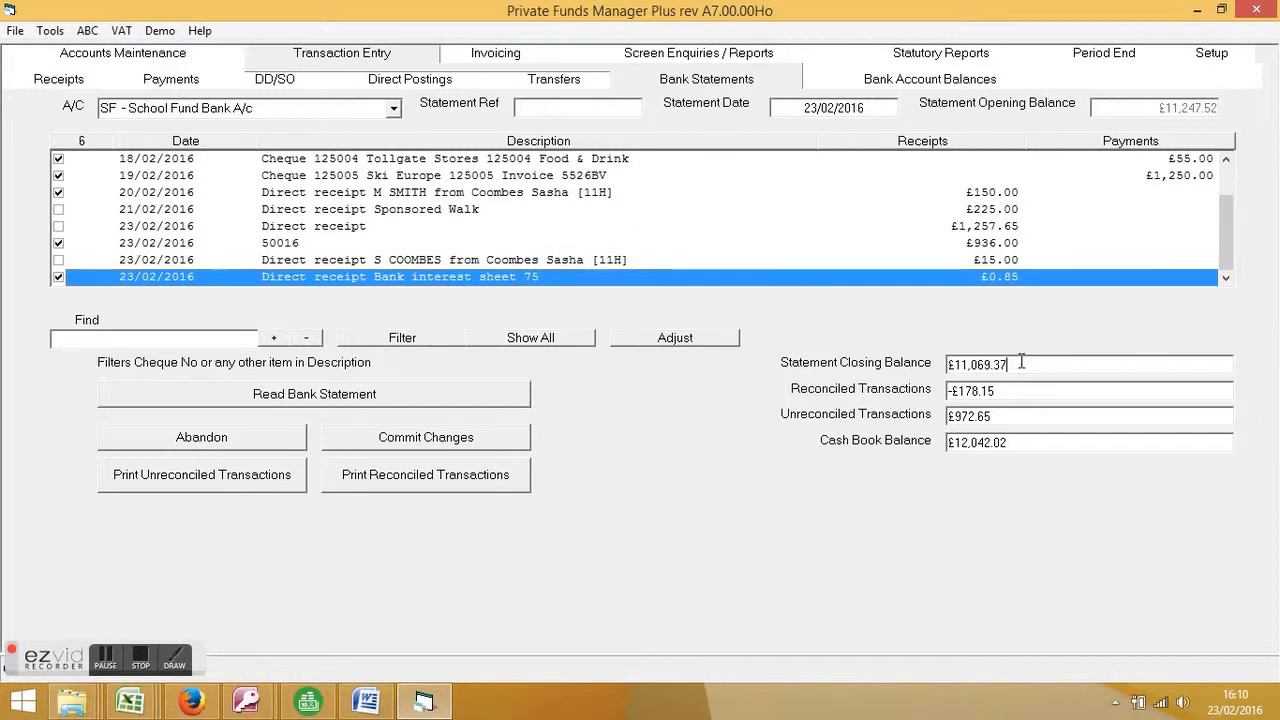
Check the statement closing balance and set the statement reference to "Sheet 75".
{"action": "double_click", "coordinate": [1010, 364]}
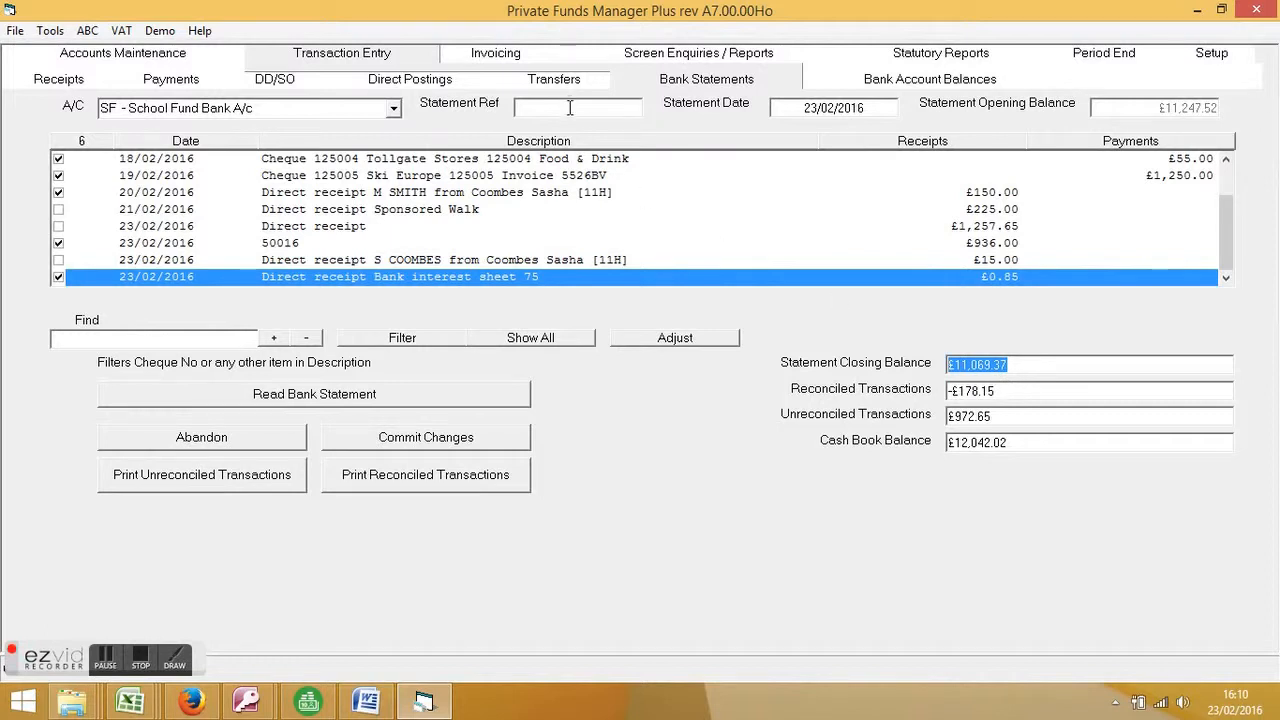
{"action": "left_click", "coordinate": [569, 107]}
{"action": "type", "text": "Sheet 75"}
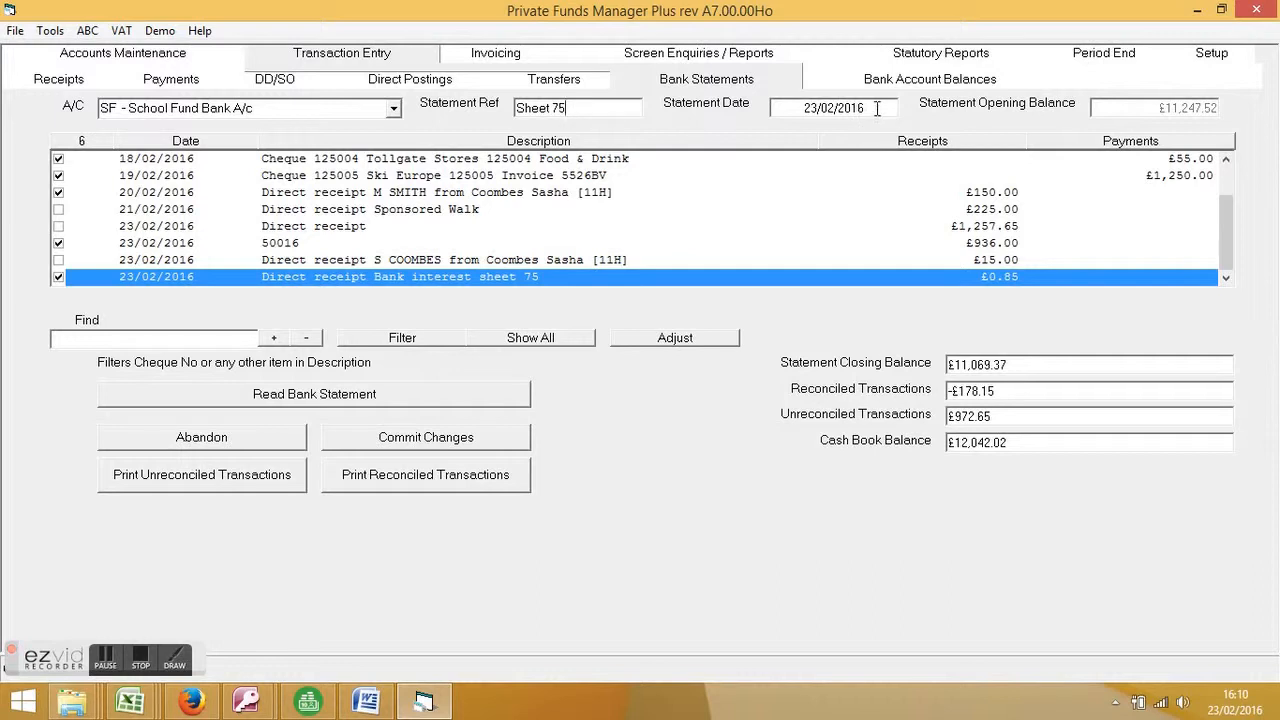
Unmark the £0.85 bank interest receipt as reconciled and commit the reconciliation changes for statement Sheet 75.
{"action": "left_click", "coordinate": [877, 108]}
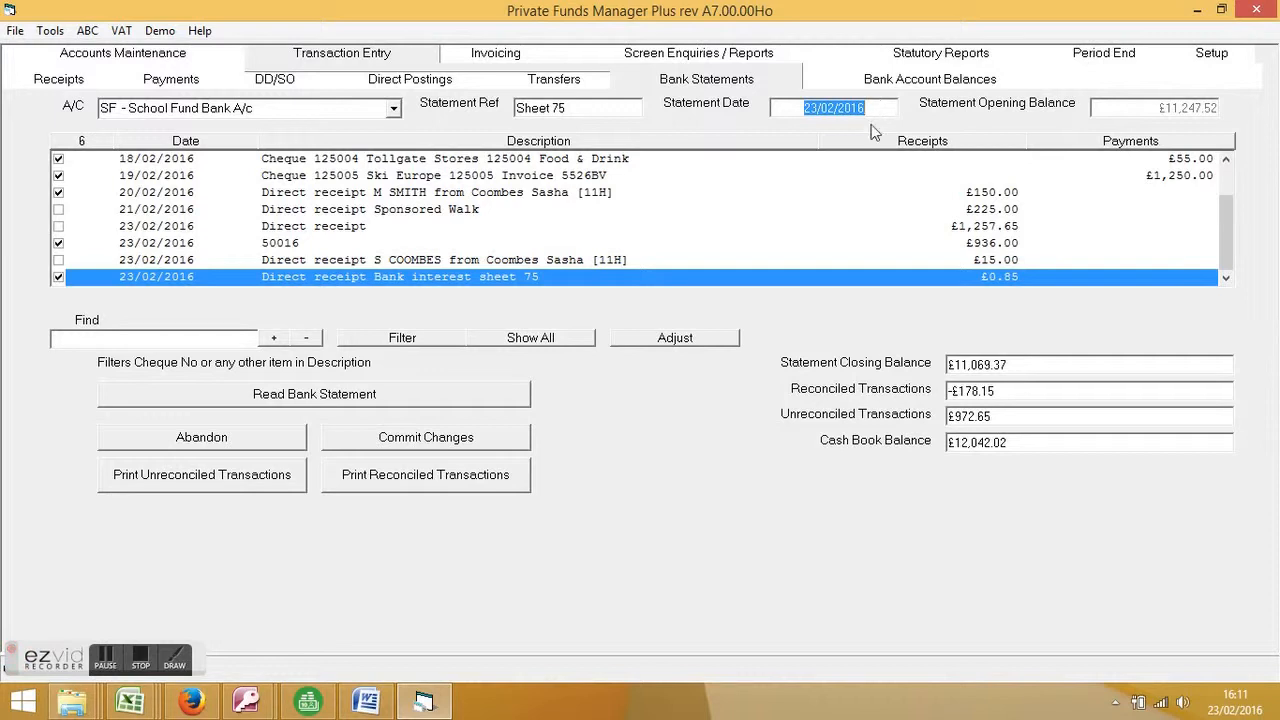
{"action": "left_click", "coordinate": [750, 277]}
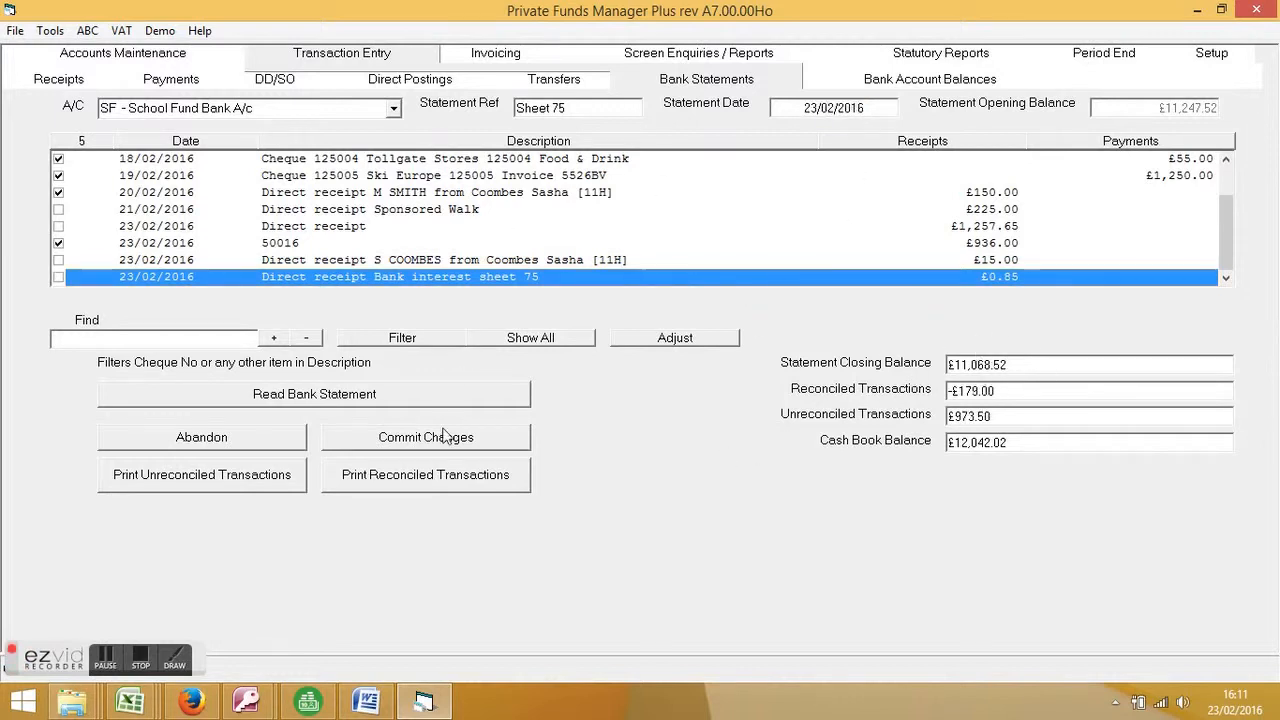
{"action": "left_click", "coordinate": [445, 437]}
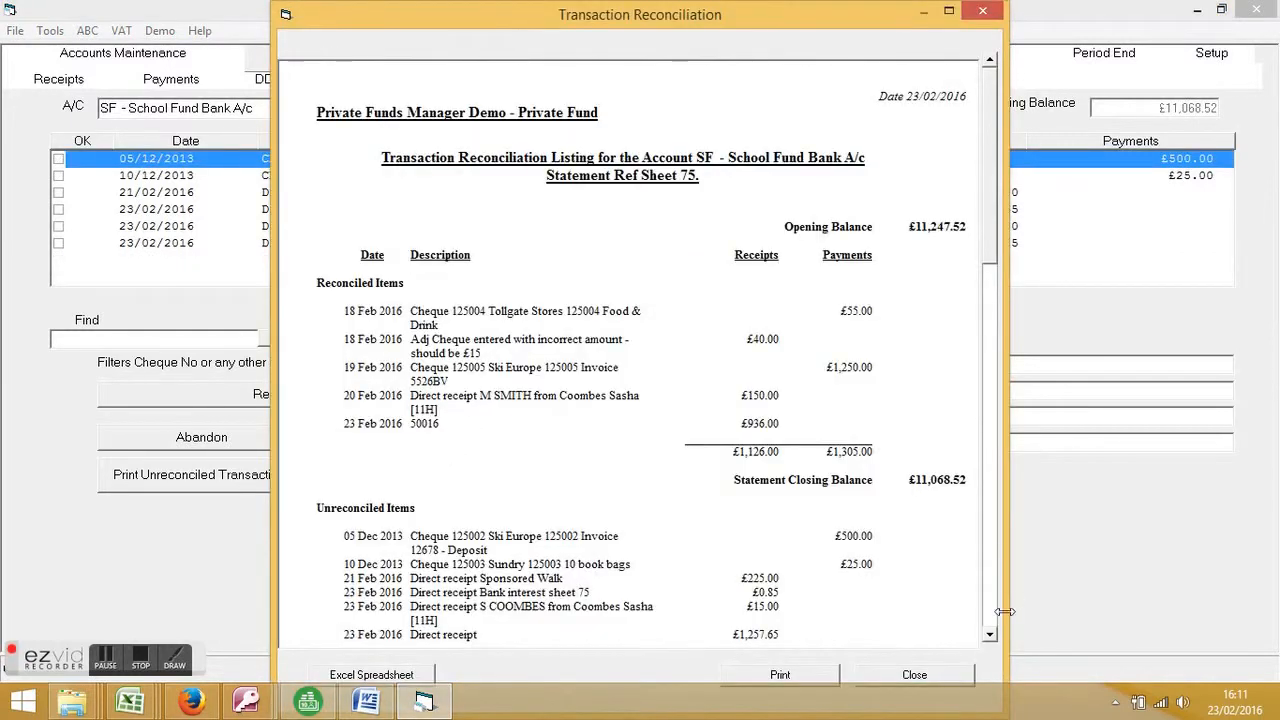
Review the transaction reconciliation listing down to its unreconciled total, then close it and decline printing.
{"action": "left_click", "coordinate": [989, 637]}
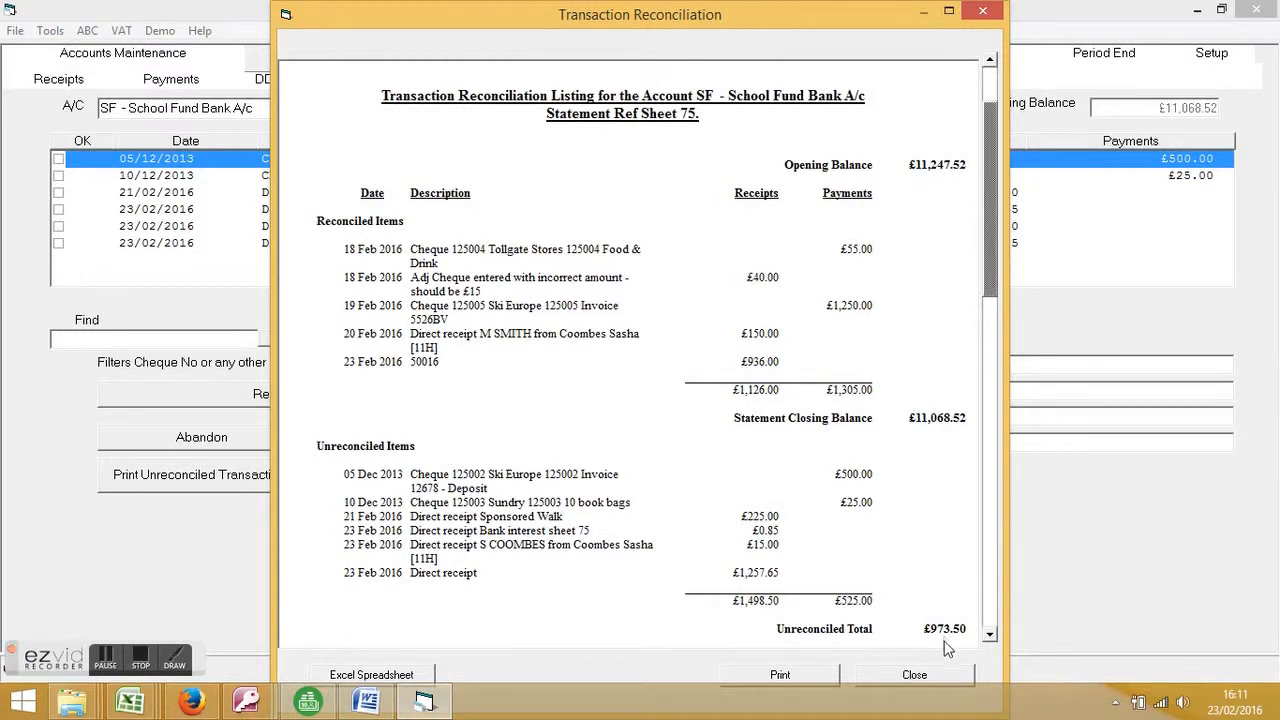
{"action": "left_click", "coordinate": [932, 676]}
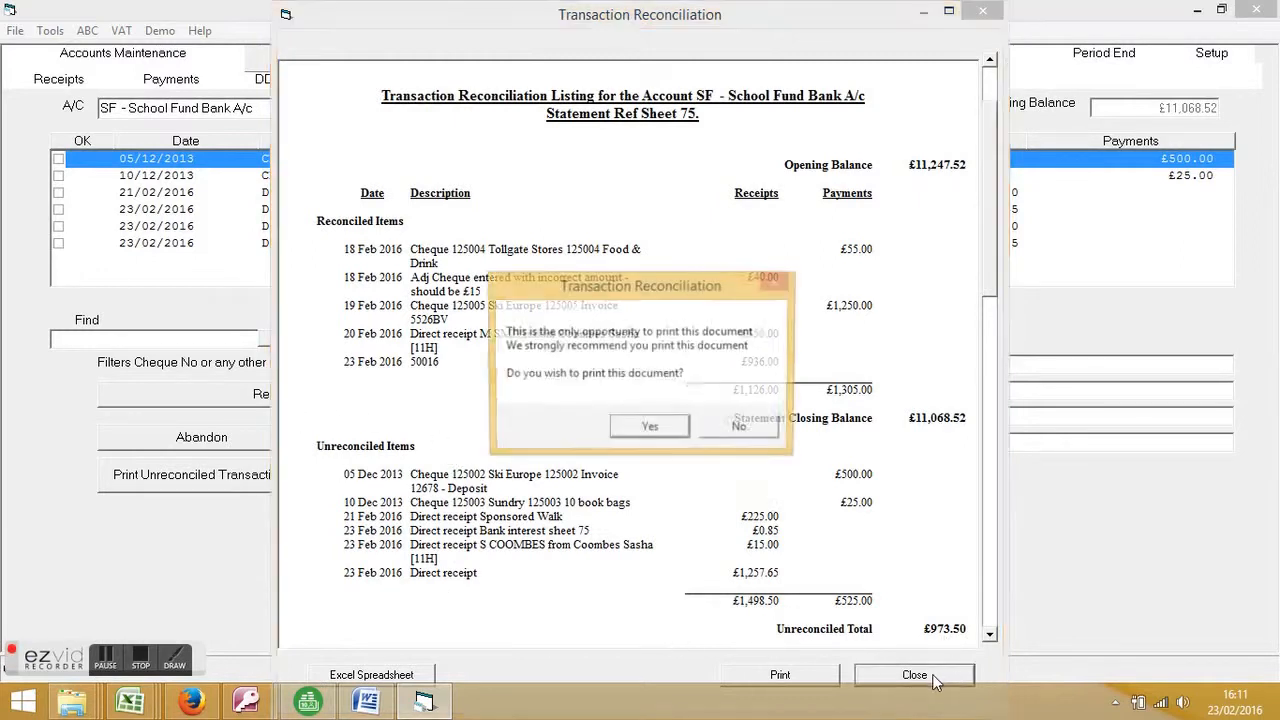
{"action": "left_click", "coordinate": [745, 428]}
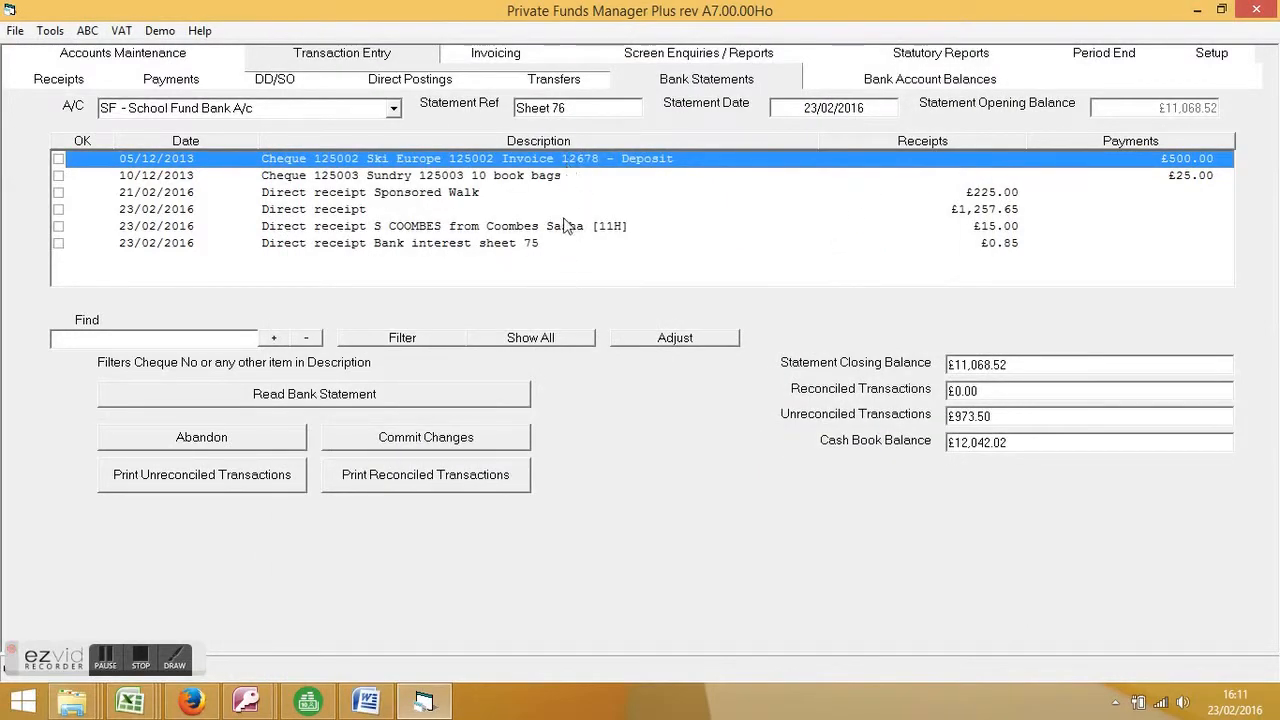
{"action": "left_click", "coordinate": [141, 662]}
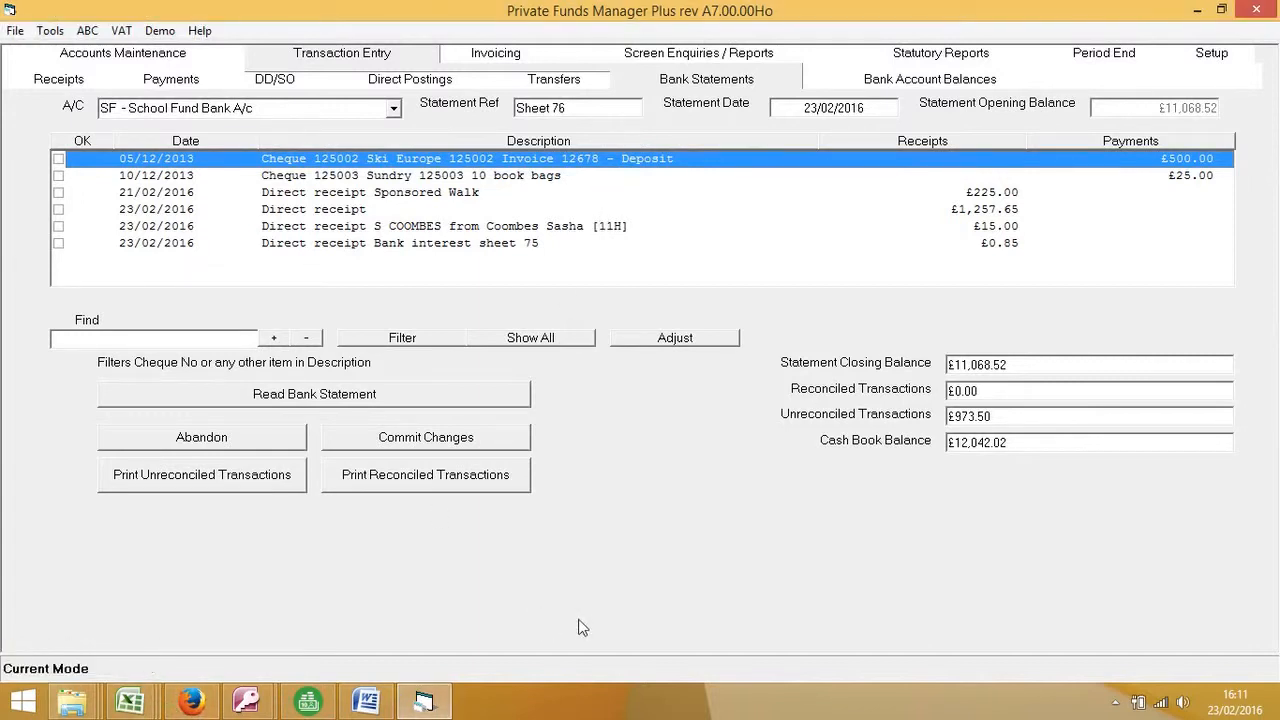